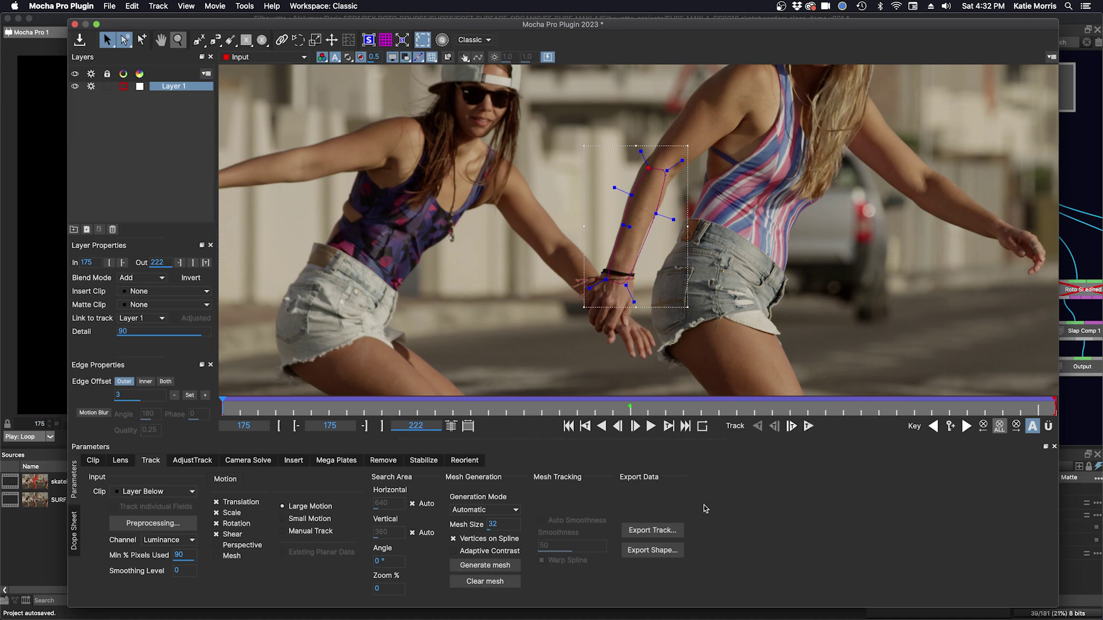
Step: Rename the tracked forearm layer from Layer 1 to "sl lower arm"
{"action": "double_click", "coordinate": [164, 86]}
{"action": "type", "text": "f"}
{"action": "type", "text": "lower"}
{"action": "type", "text": " arm"}
{"action": "key", "text": "Return"}
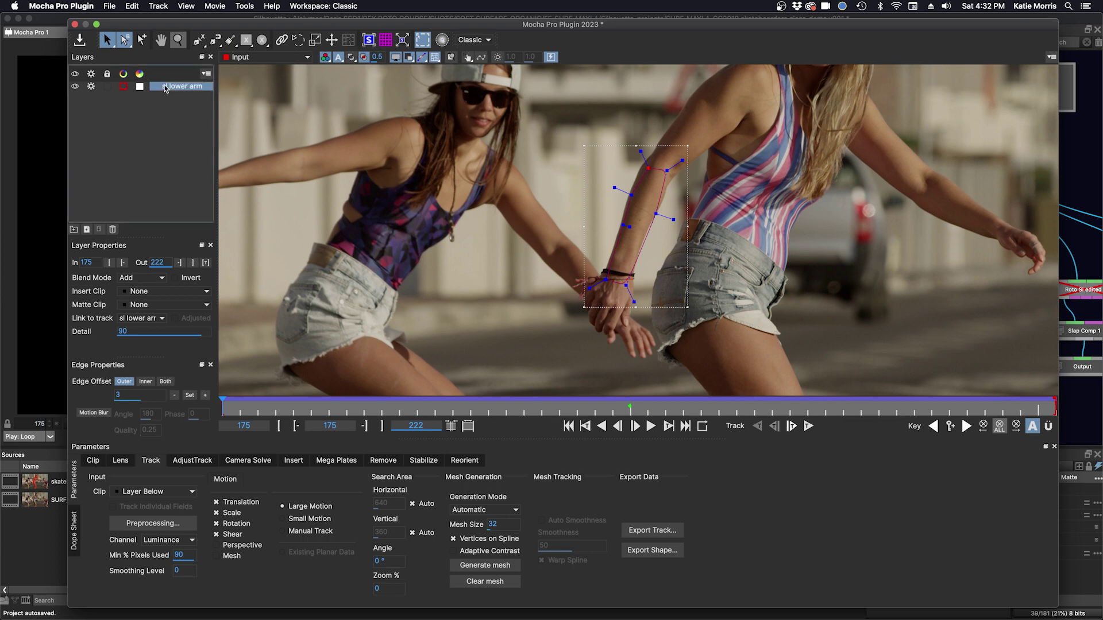
Step: Close Mocha to return to Silhouette and create a Roto node from the Mocha Pro 1 node's data
{"action": "left_click", "coordinate": [79, 45]}
{"action": "left_click", "coordinate": [75, 25]}
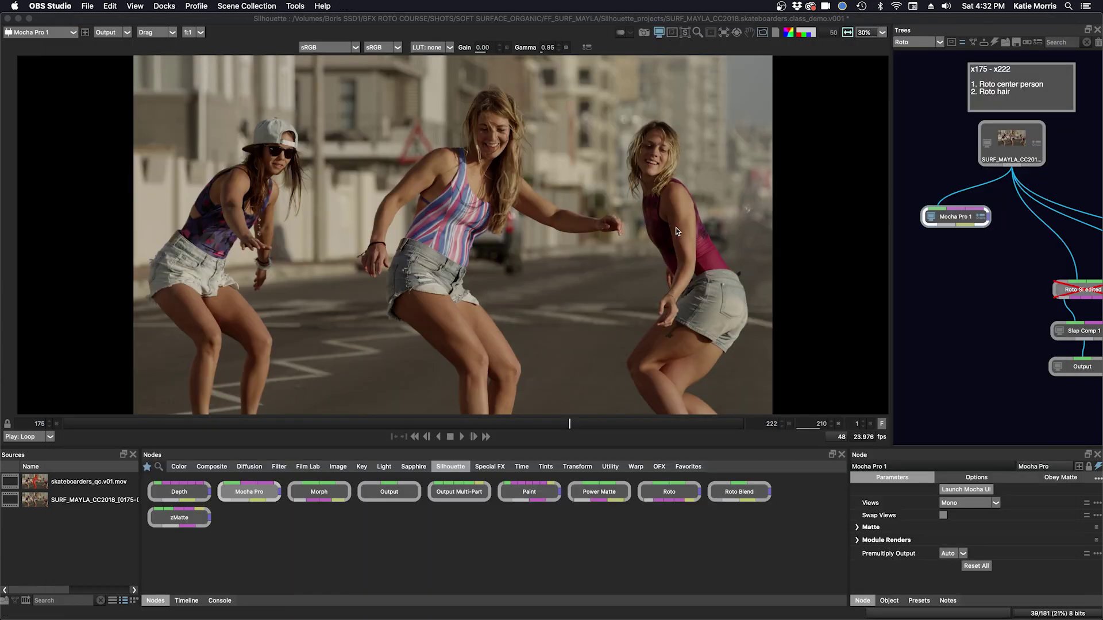
{"action": "left_click", "coordinate": [935, 278]}
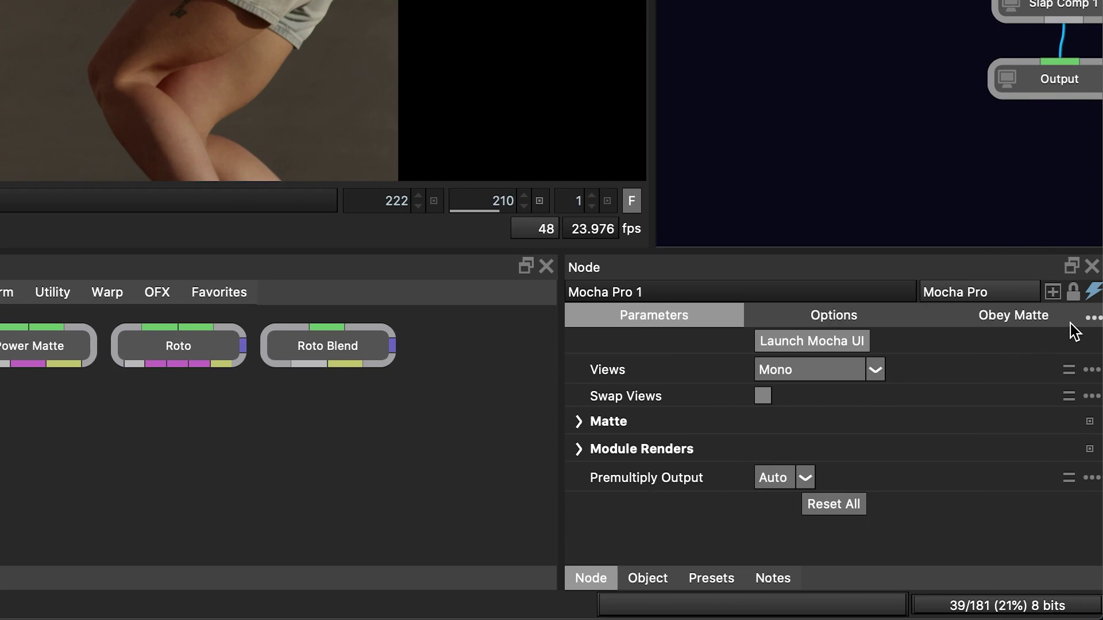
{"action": "left_click", "coordinate": [1092, 317]}
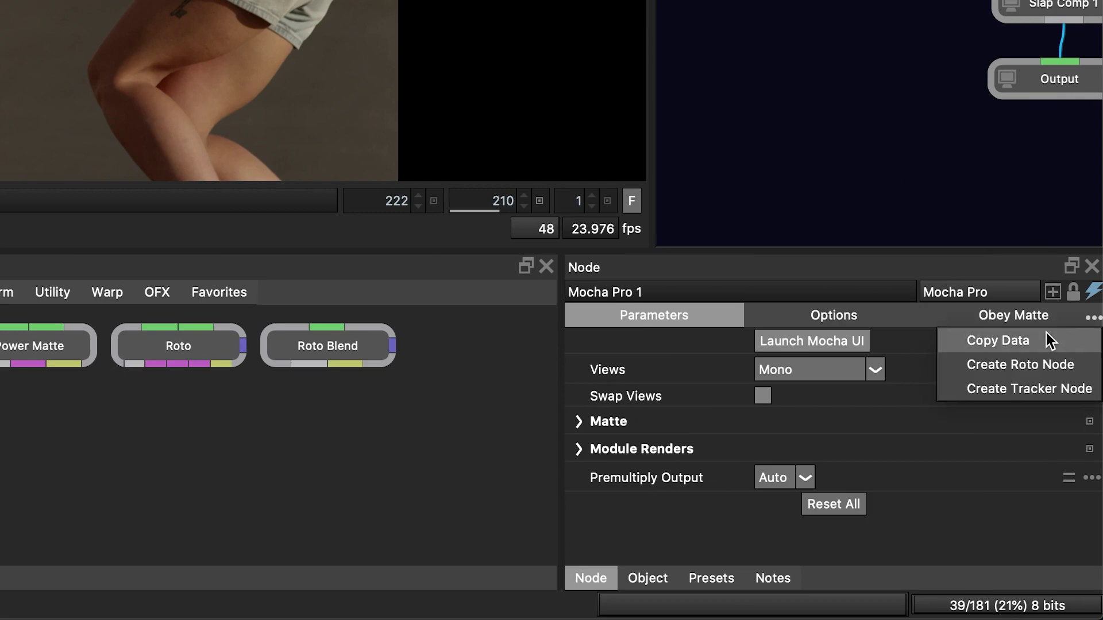
{"action": "left_click", "coordinate": [1025, 364]}
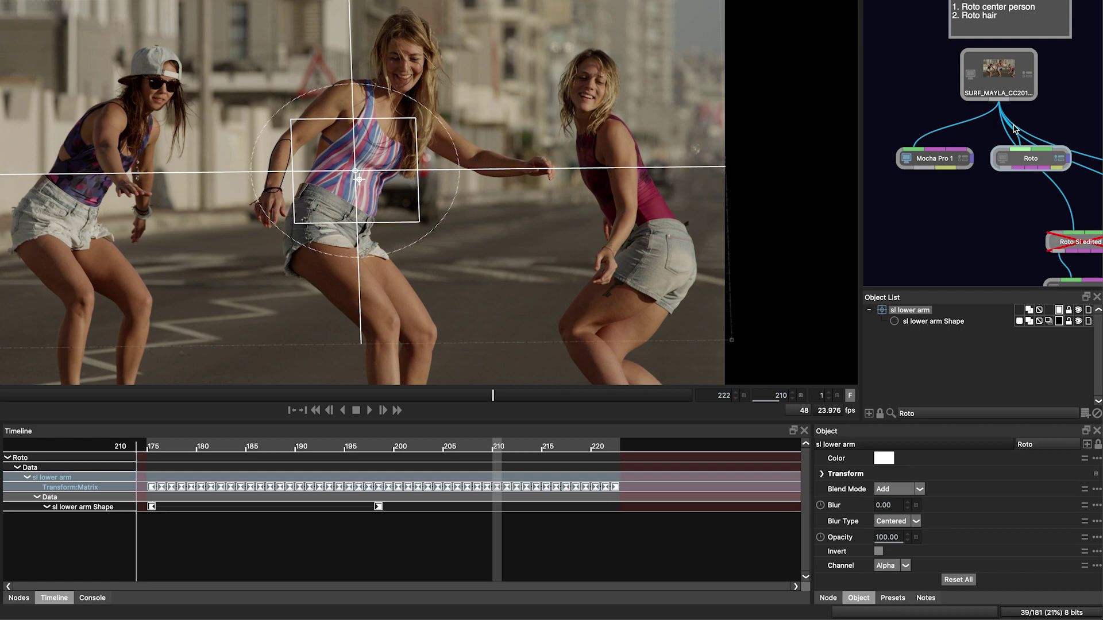
Step: Place the new Roto node beneath Mocha Pro 1, view it, and hide the sl lower arm Shape
{"action": "left_click_drag", "start_coordinate": [1024, 160], "coordinate": [945, 212]}
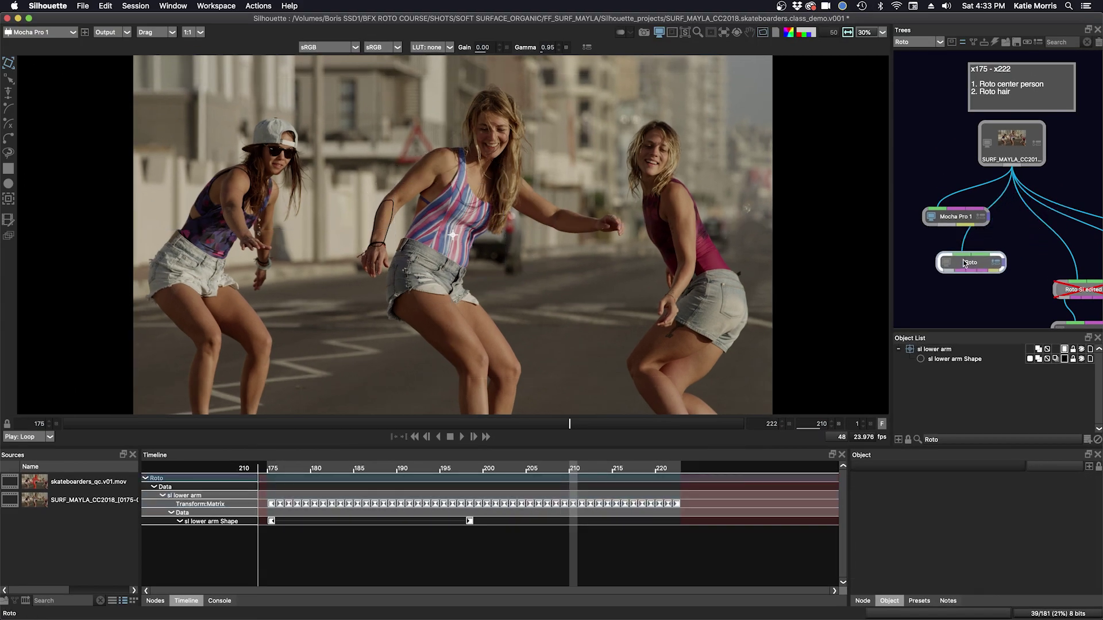
{"action": "left_click", "coordinate": [965, 264]}
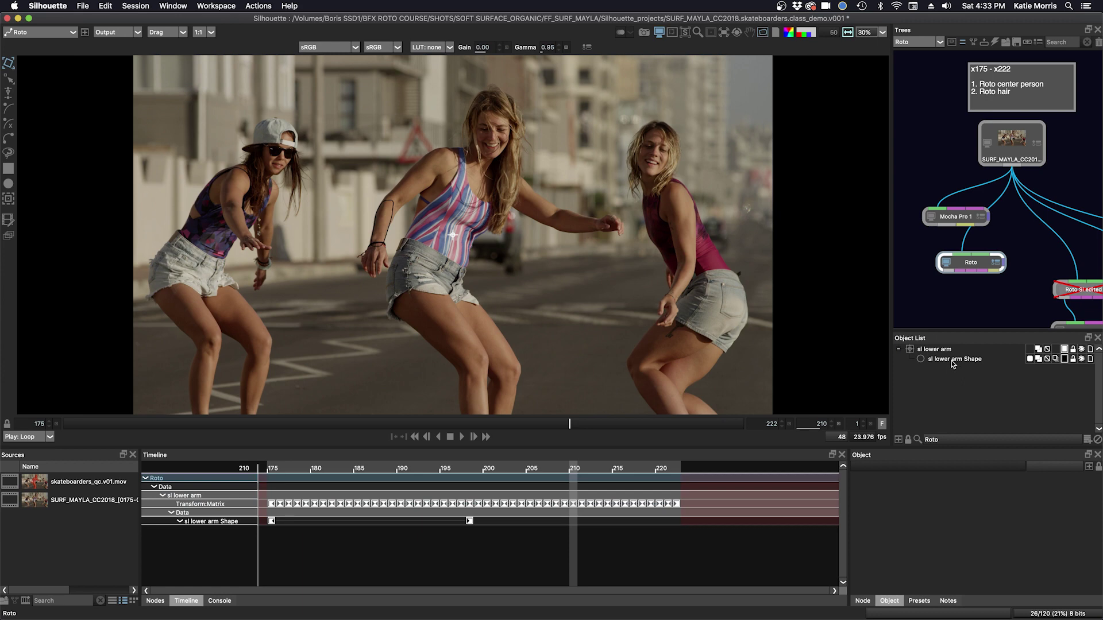
{"action": "left_click", "coordinate": [954, 359]}
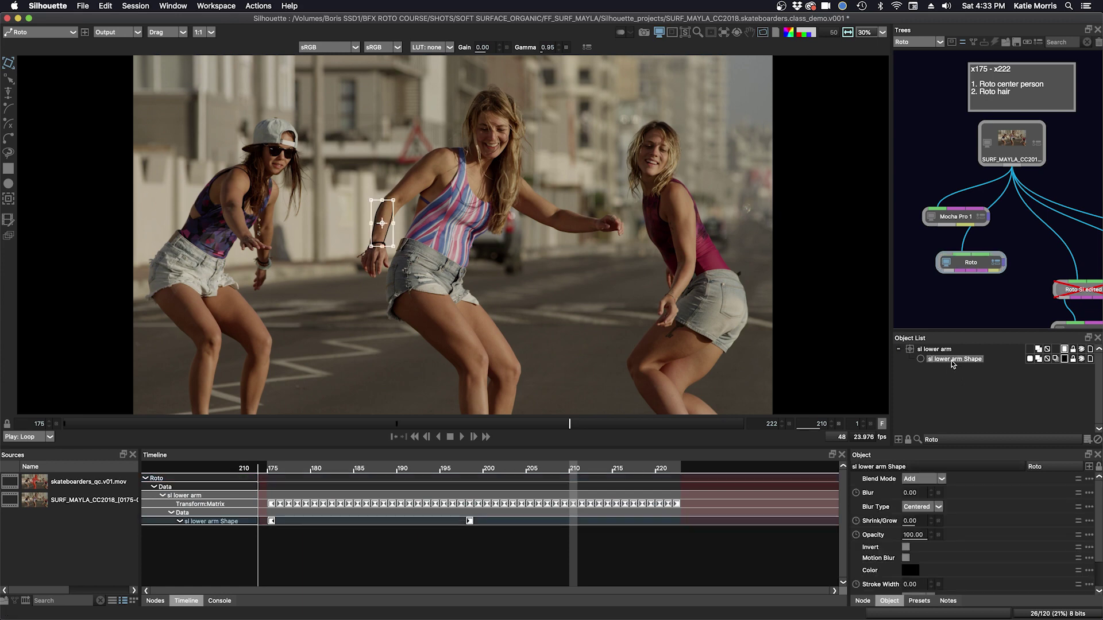
{"action": "left_click", "coordinate": [1082, 360]}
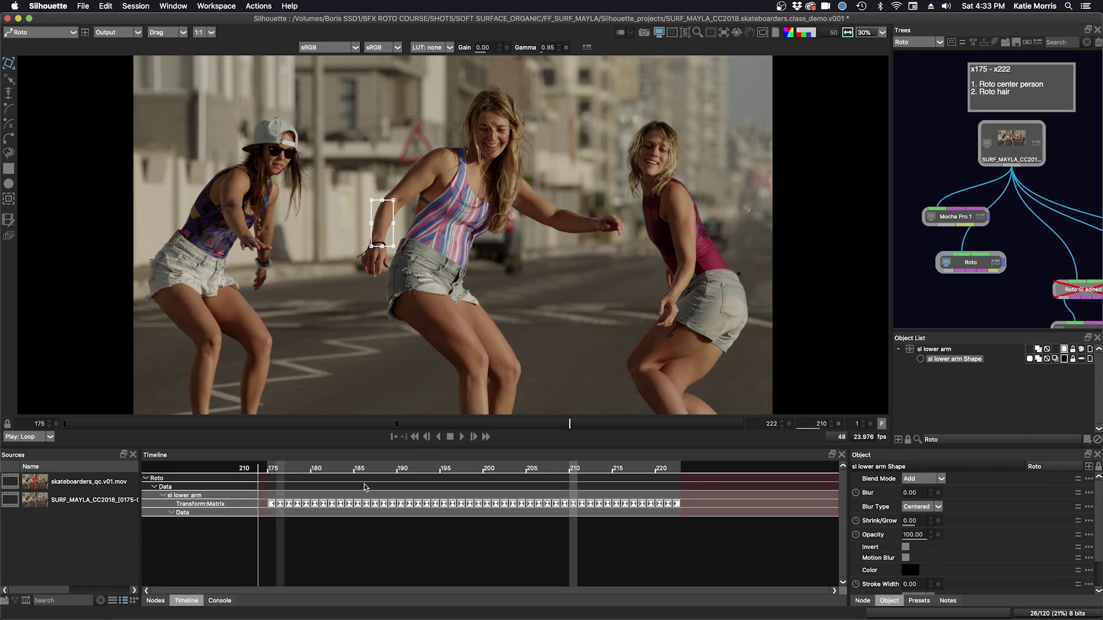
Step: Draw a closed B-spline around the center woman's bent forearm, from elbow to wrist, at frame 210
{"action": "left_click_drag", "start_coordinate": [398, 255], "coordinate": [476, 274]}
{"action": "scroll", "coordinate": [476, 274], "scroll_direction": "up", "scroll_amount": 3}
{"action": "scroll", "coordinate": [475, 274], "scroll_direction": "up", "scroll_amount": 3}
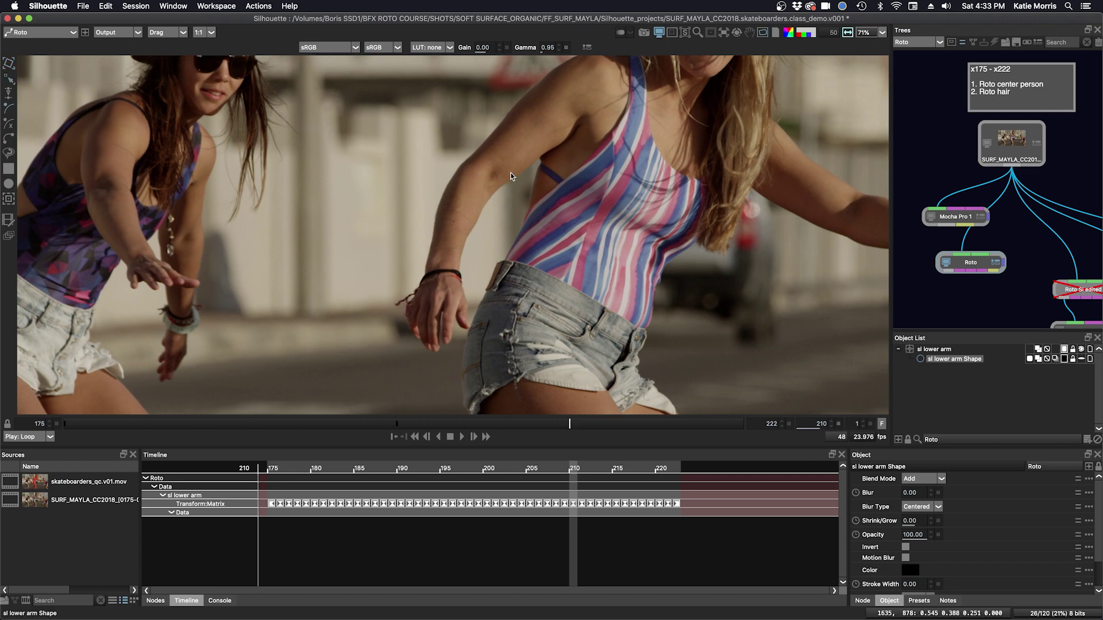
{"action": "left_click", "coordinate": [467, 159]}
{"action": "left_click", "coordinate": [446, 181]}
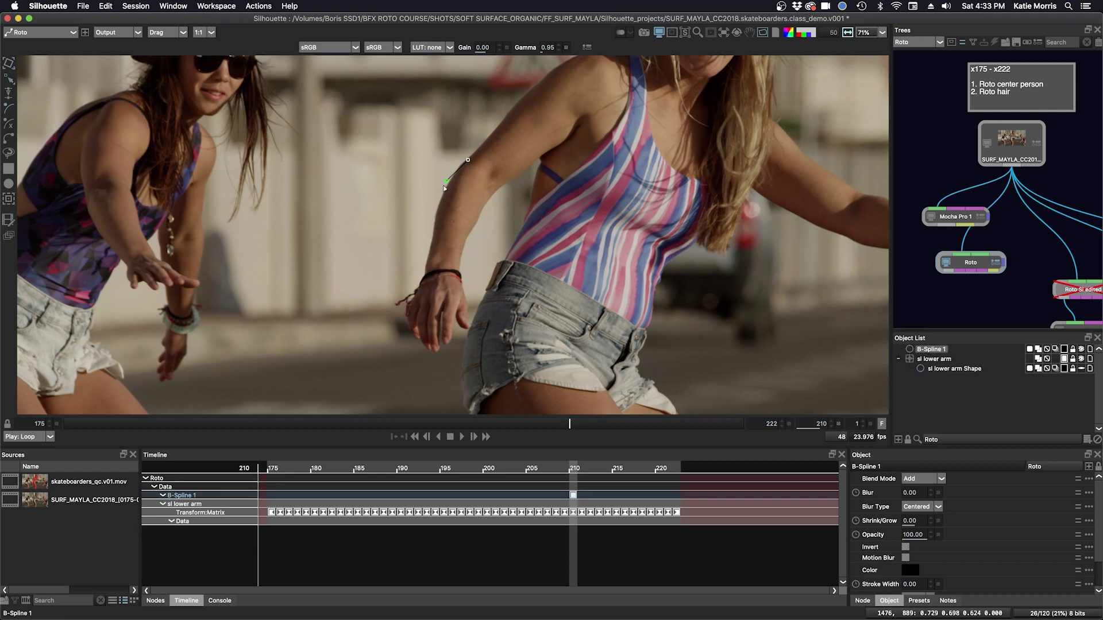
{"action": "left_click", "coordinate": [442, 204]}
{"action": "left_click", "coordinate": [434, 231]}
{"action": "left_click", "coordinate": [430, 261]}
{"action": "left_click", "coordinate": [420, 279]}
{"action": "left_click", "coordinate": [453, 285]}
{"action": "left_click", "coordinate": [459, 270]}
{"action": "left_click", "coordinate": [461, 248]}
{"action": "left_click", "coordinate": [493, 157]}
{"action": "left_click", "coordinate": [477, 151]}
{"action": "left_click", "coordinate": [469, 160]}
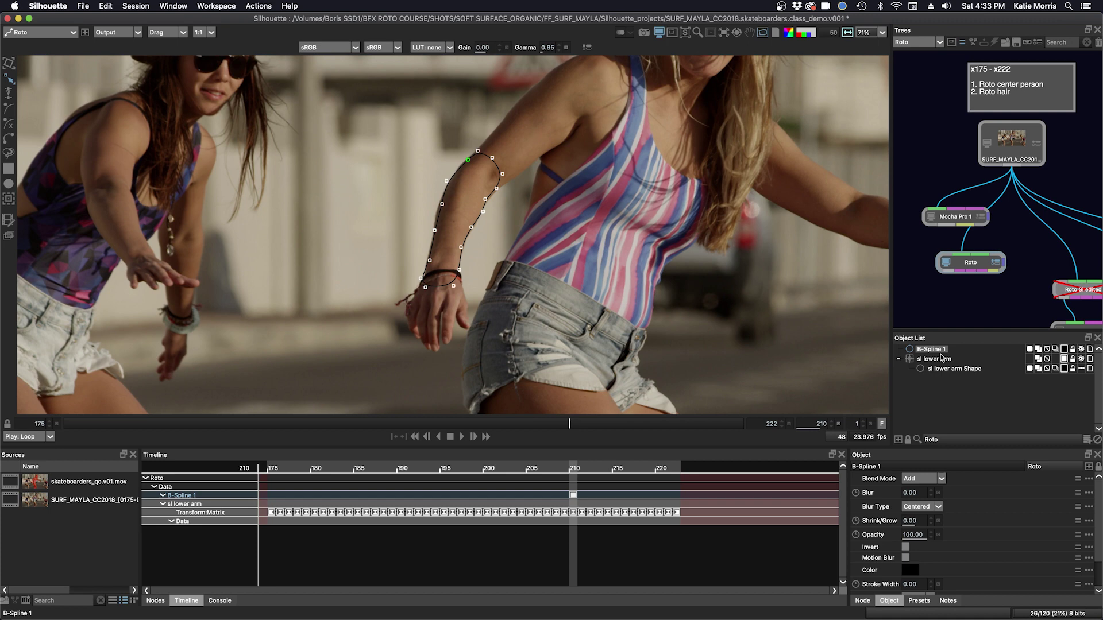
Step: Nest B-Spline 1 inside the sl lower arm layer, realign its points to the forearm edges, and scrub the shot to check it
{"action": "left_click_drag", "start_coordinate": [935, 351], "coordinate": [939, 363]}
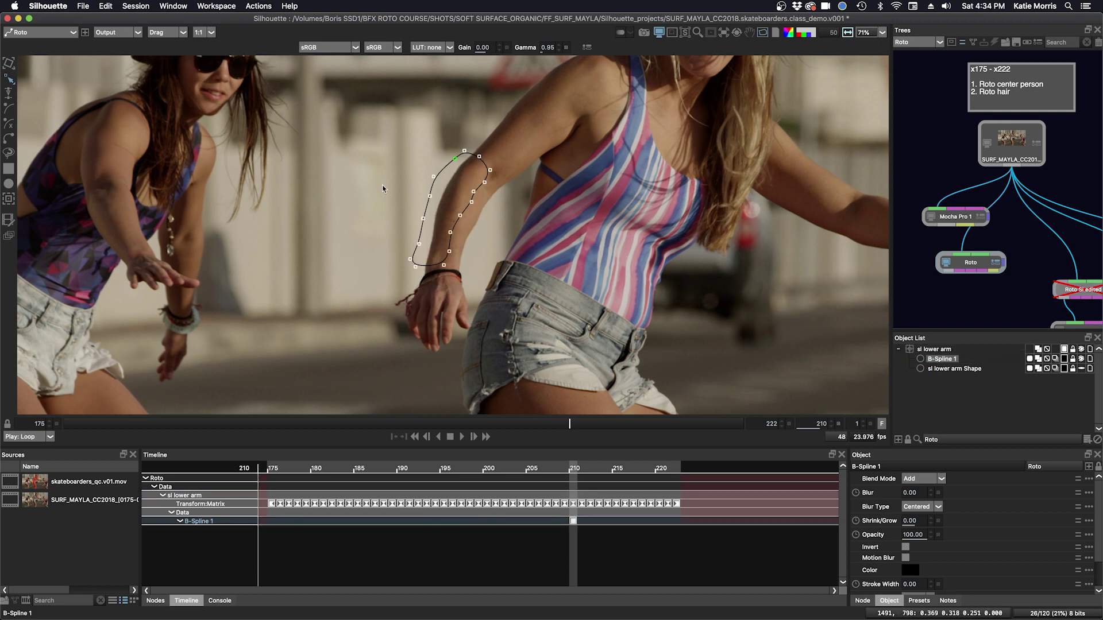
{"action": "left_click_drag", "start_coordinate": [403, 307], "coordinate": [537, 161]}
{"action": "left_click_drag", "start_coordinate": [449, 233], "coordinate": [426, 284]}
{"action": "left_click", "coordinate": [453, 276]}
{"action": "scroll", "coordinate": [480, 279], "scroll_direction": "up", "scroll_amount": 2}
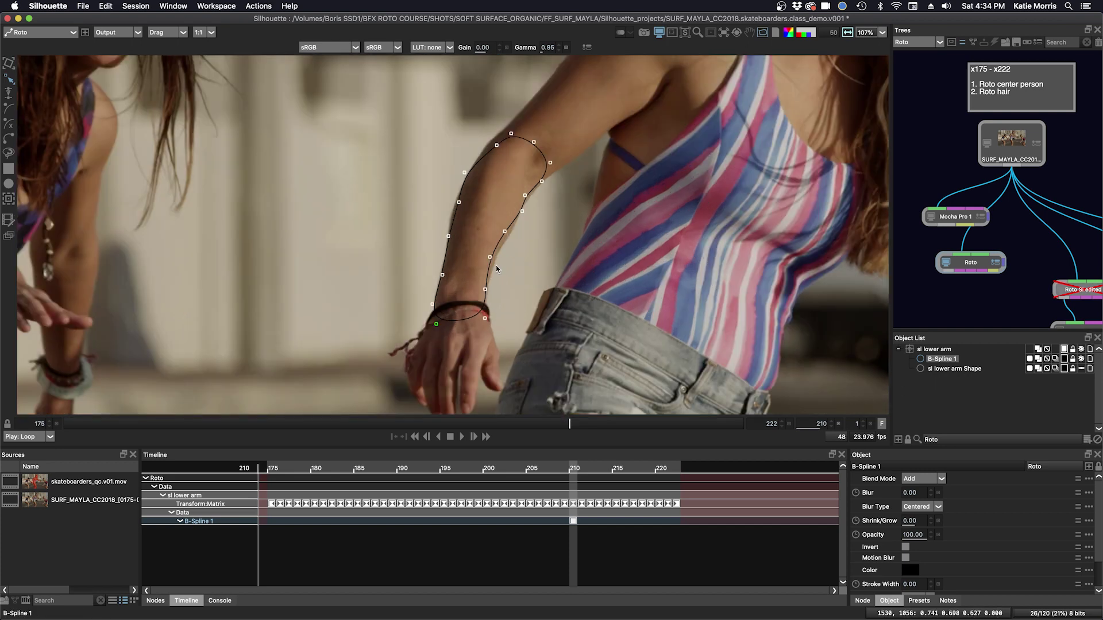
{"action": "left_click_drag", "start_coordinate": [490, 257], "coordinate": [506, 236]}
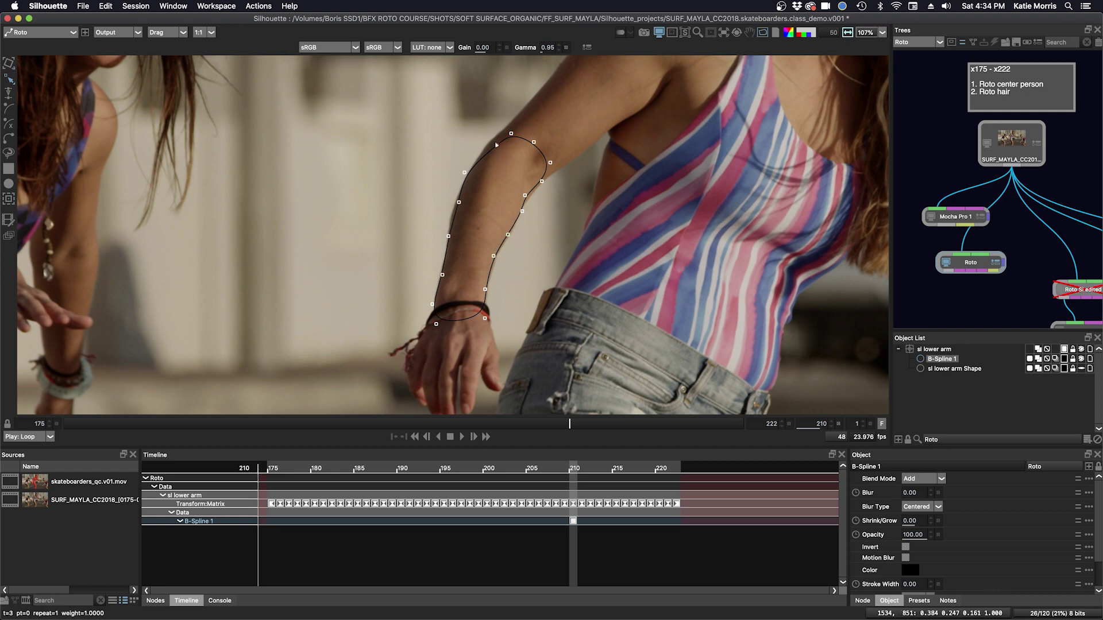
{"action": "left_click_drag", "start_coordinate": [496, 144], "coordinate": [492, 139]}
{"action": "scroll", "coordinate": [486, 226], "scroll_direction": "down", "scroll_amount": 4}
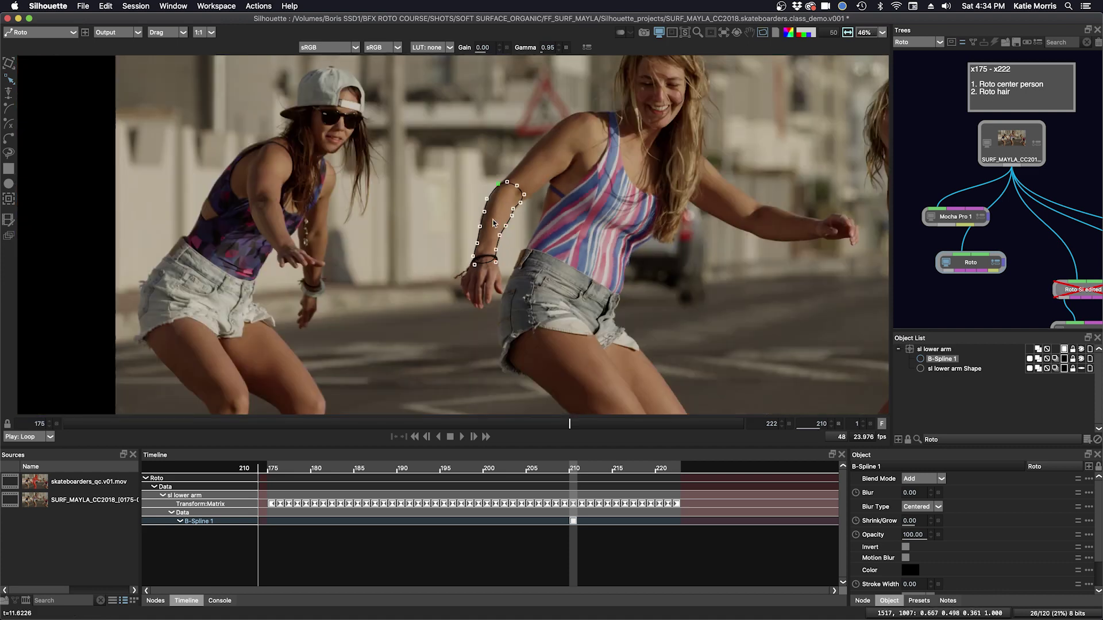
{"action": "left_click_drag", "start_coordinate": [575, 426], "coordinate": [120, 424]}
{"action": "left_click", "coordinate": [571, 424]}
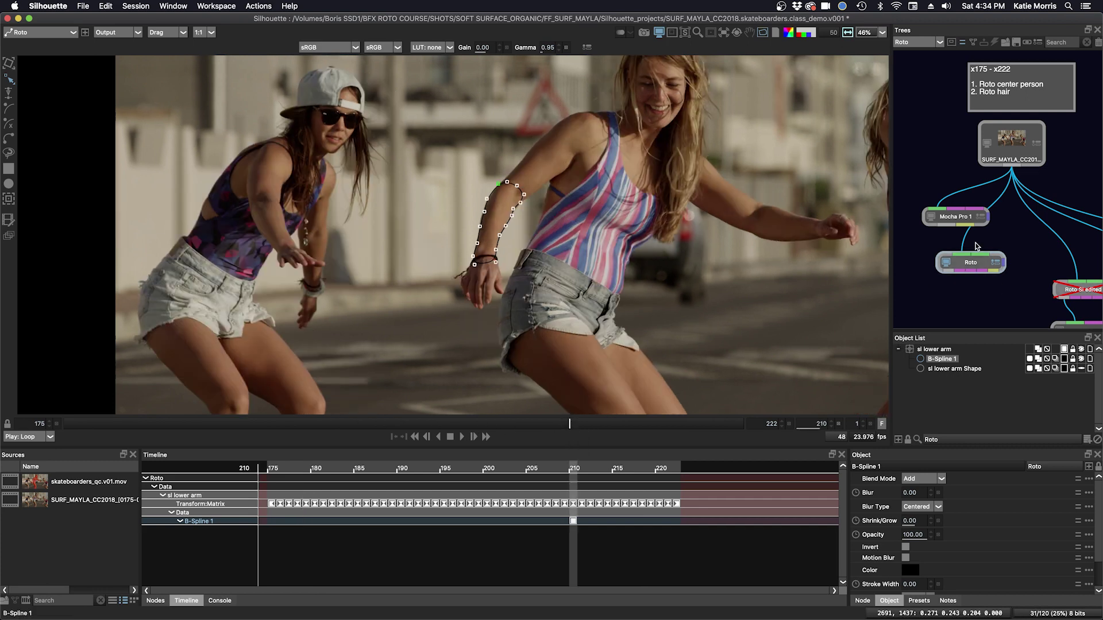
Step: Separate the Mocha Pro 1 and Roto nodes so that Roto is fed directly by the source clip
{"action": "left_click_drag", "start_coordinate": [954, 217], "coordinate": [933, 213]}
{"action": "left_click_drag", "start_coordinate": [969, 265], "coordinate": [987, 262]}
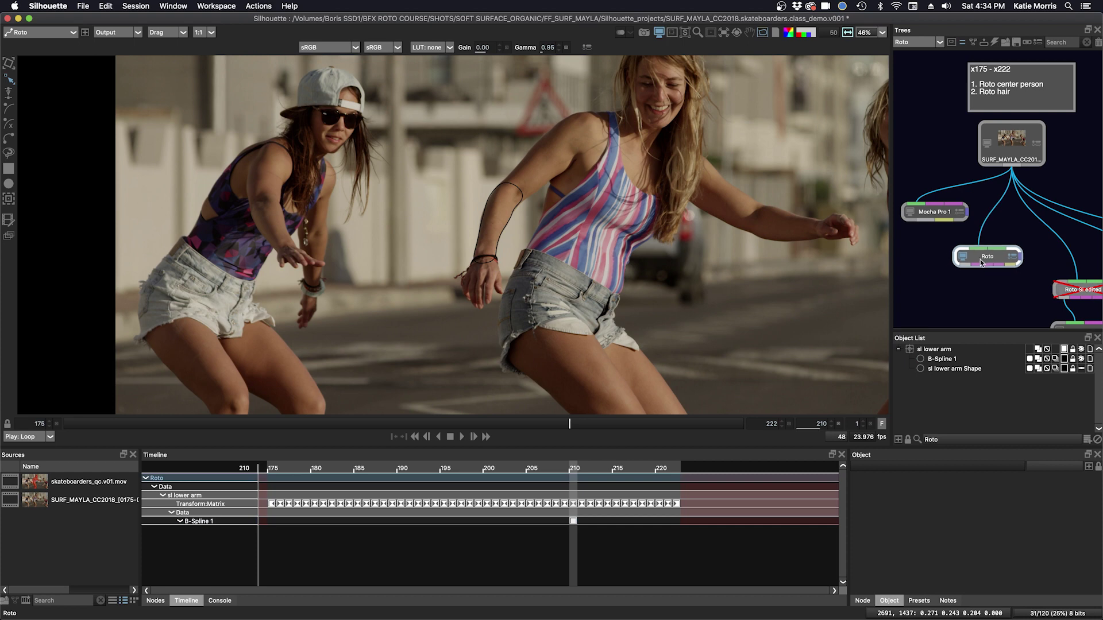
Step: Relaunch Mocha from the Mocha Pro 1 node, then turn off visibility and tracking for the sl lower arm layer
{"action": "left_click", "coordinate": [931, 214]}
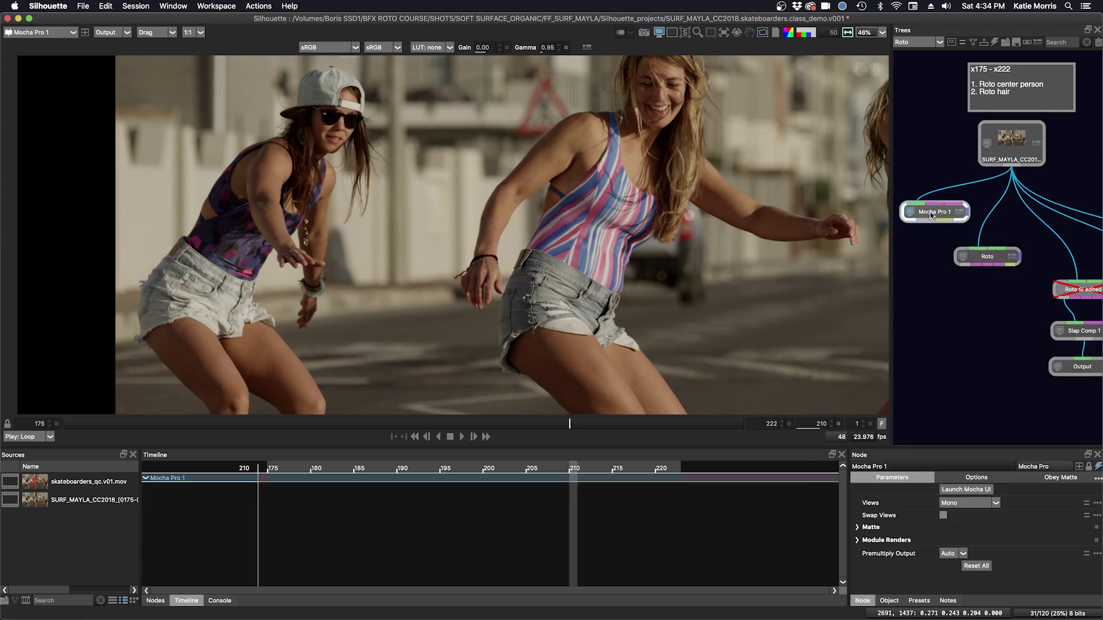
{"action": "left_click", "coordinate": [963, 489]}
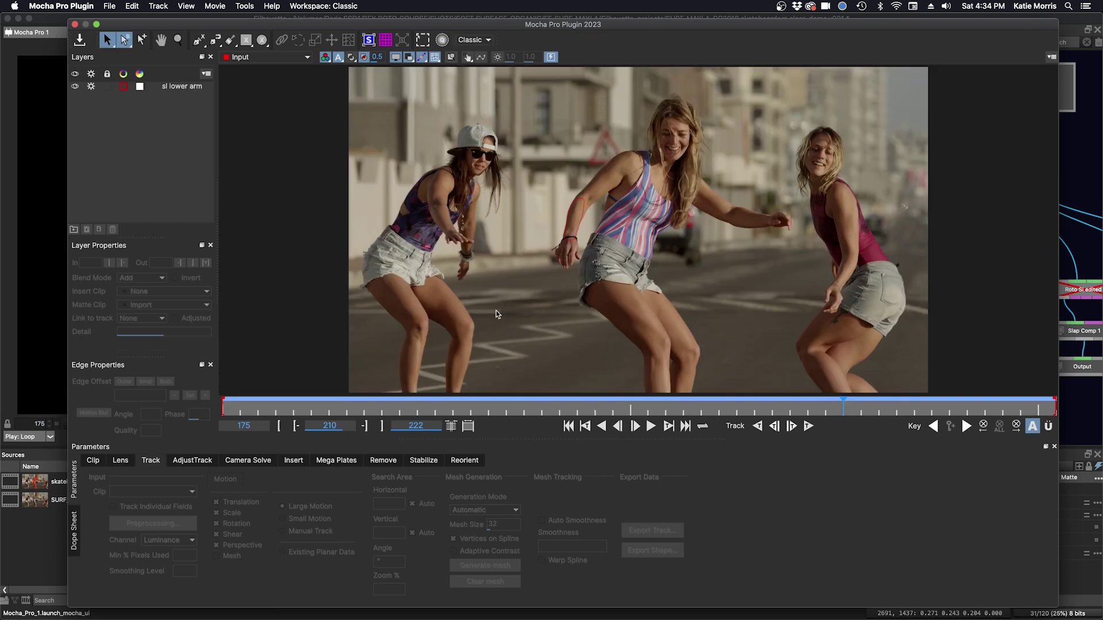
{"action": "left_click", "coordinate": [75, 86]}
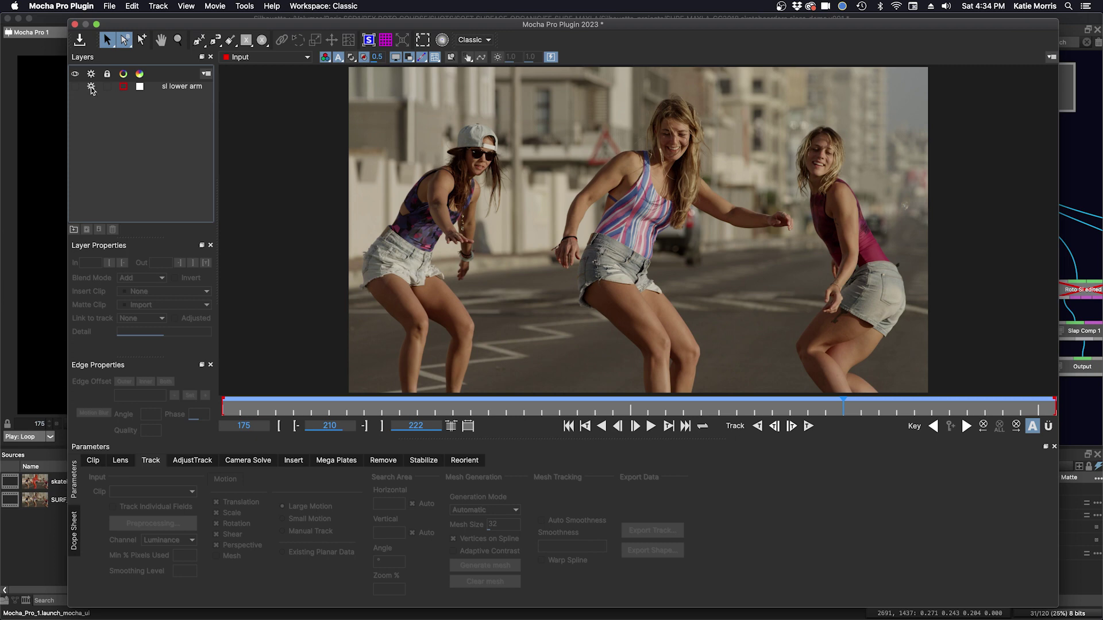
{"action": "left_click", "coordinate": [91, 86]}
Step: Draw a closed spline on a new layer around the center woman's forearm from elbow to bracelet at frame 210
{"action": "key", "text": "x"}
{"action": "left_click_drag", "start_coordinate": [564, 295], "coordinate": [663, 208]}
{"action": "key", "text": "z"}
{"action": "key", "text": "x"}
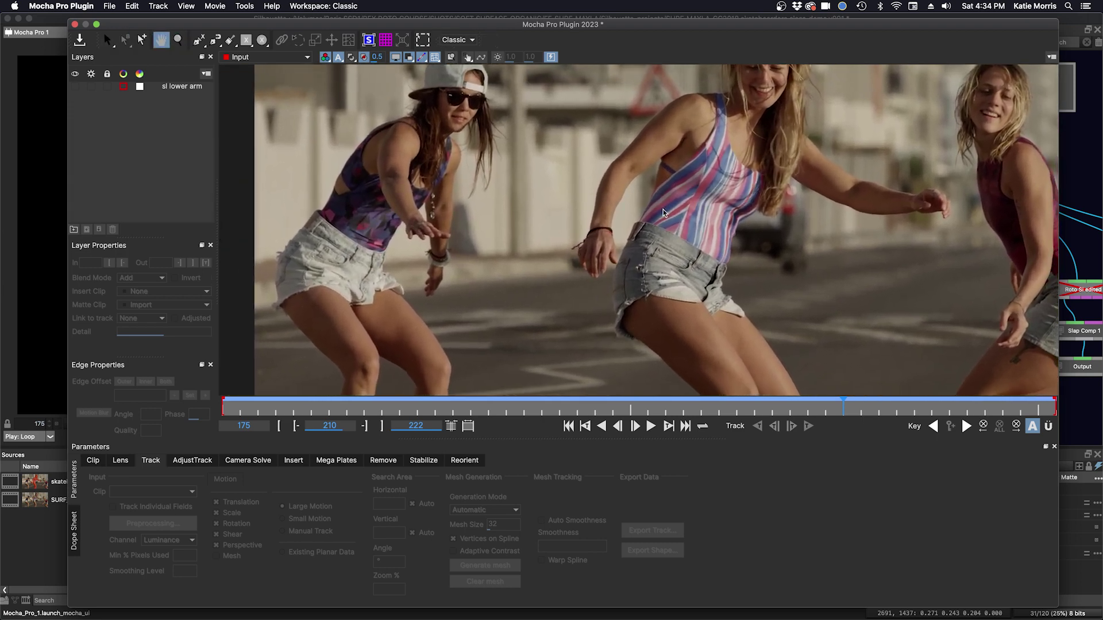
{"action": "left_click", "coordinate": [199, 40]}
{"action": "left_click", "coordinate": [614, 165]}
{"action": "left_click", "coordinate": [598, 192]}
{"action": "left_click", "coordinate": [592, 222]}
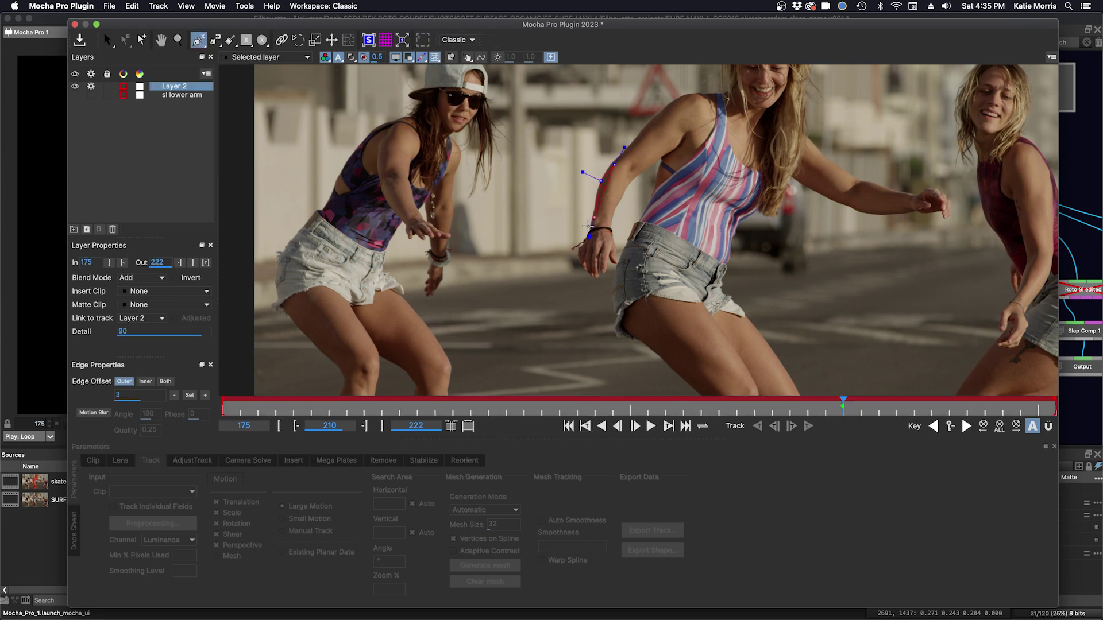
{"action": "left_click", "coordinate": [599, 239]}
{"action": "left_click", "coordinate": [615, 233]}
{"action": "left_click", "coordinate": [617, 197]}
{"action": "left_click", "coordinate": [630, 169]}
{"action": "left_click", "coordinate": [614, 165]}
{"action": "right_click", "coordinate": [604, 163]}
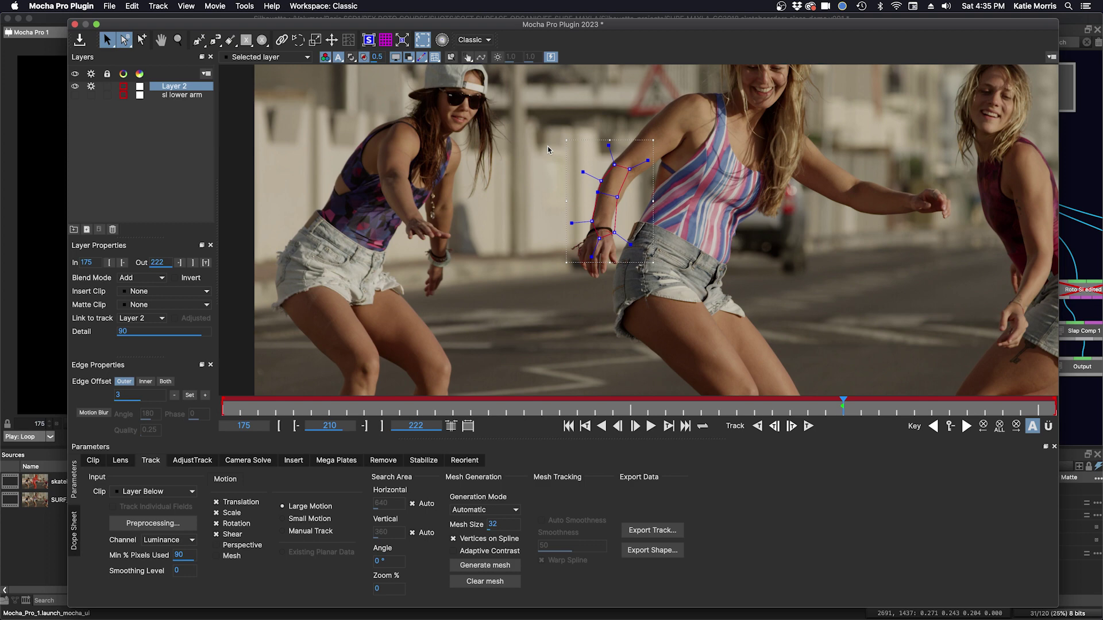
Step: Tighten the new spline's curves and adjust its wrist and elbow points to fit the forearm
{"action": "left_click_drag", "start_coordinate": [630, 245], "coordinate": [620, 238]}
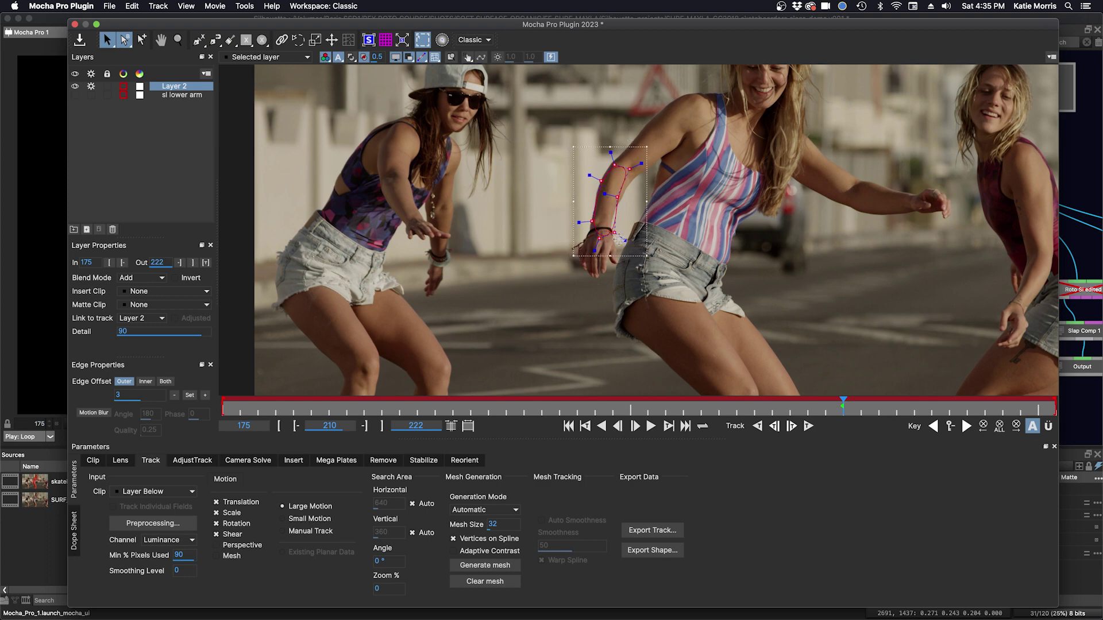
{"action": "left_click", "coordinate": [603, 245]}
{"action": "left_click", "coordinate": [595, 241]}
{"action": "left_click_drag", "start_coordinate": [628, 170], "coordinate": [636, 166]}
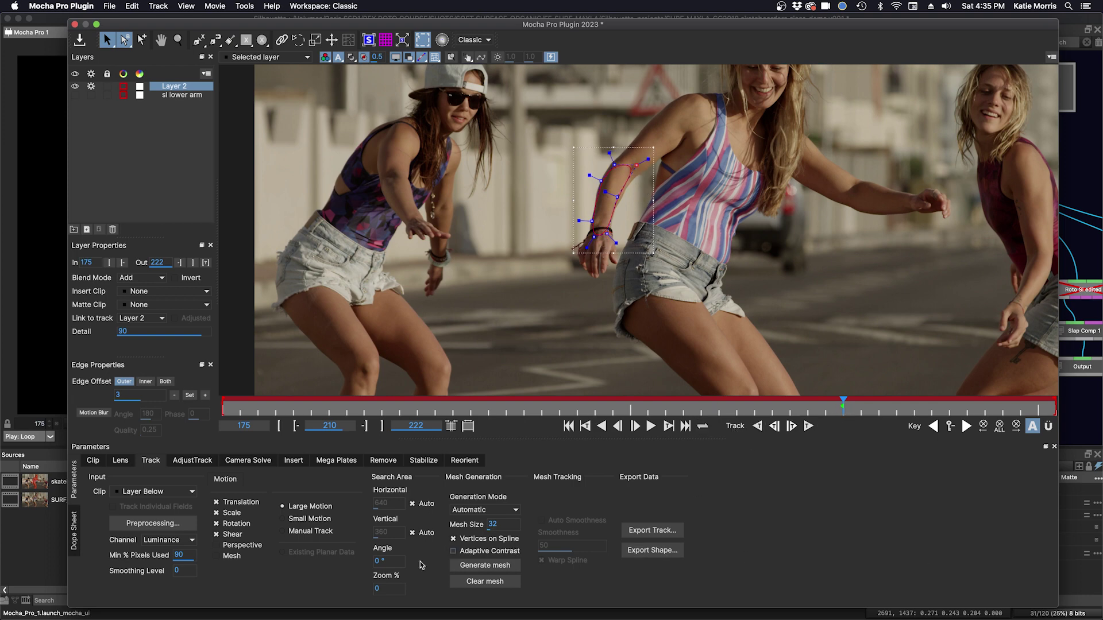
Step: Enable Perspective motion and track the new layer from frame 210 forward to 222 and backward to 175
{"action": "left_click", "coordinate": [216, 546]}
{"action": "left_click", "coordinate": [808, 426]}
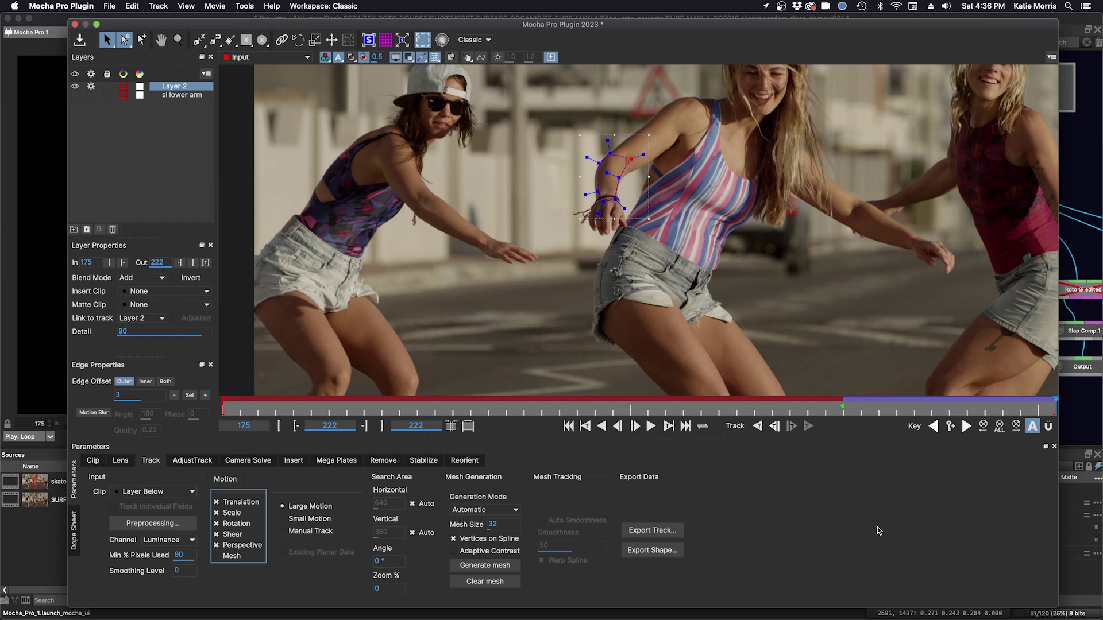
{"action": "key", "text": "shift+Left"}
{"action": "left_click", "coordinate": [757, 427]}
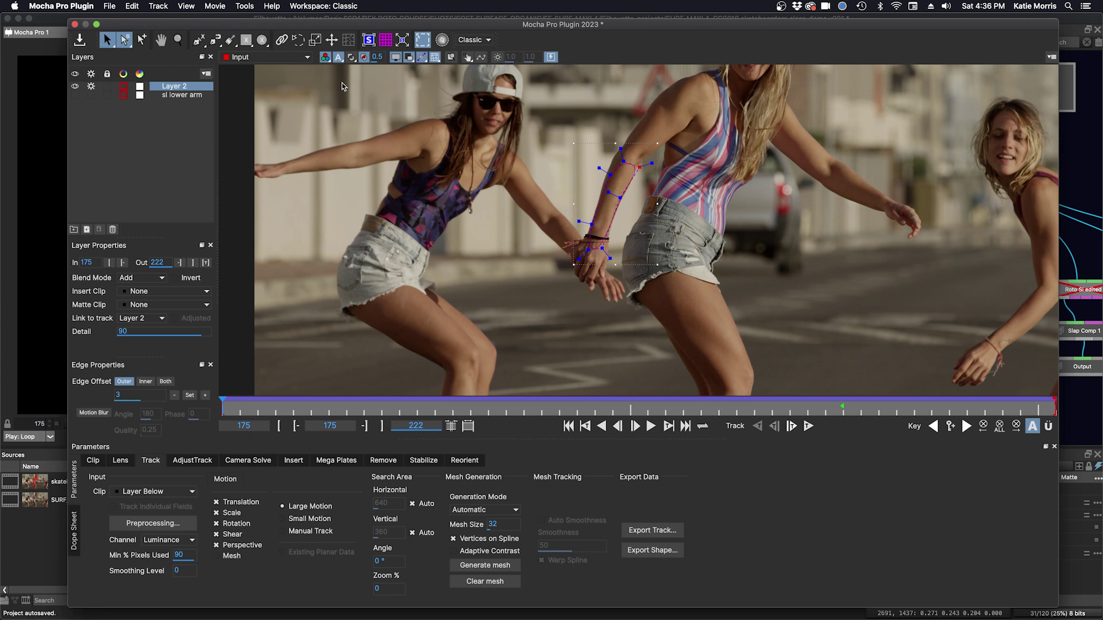
Step: Rename Layer 2 with a descriptive name beginning with "sl lower arm"
{"action": "double_click", "coordinate": [164, 87]}
{"action": "key", "text": "BackSpace"}
{"action": "key", "text": "Return"}
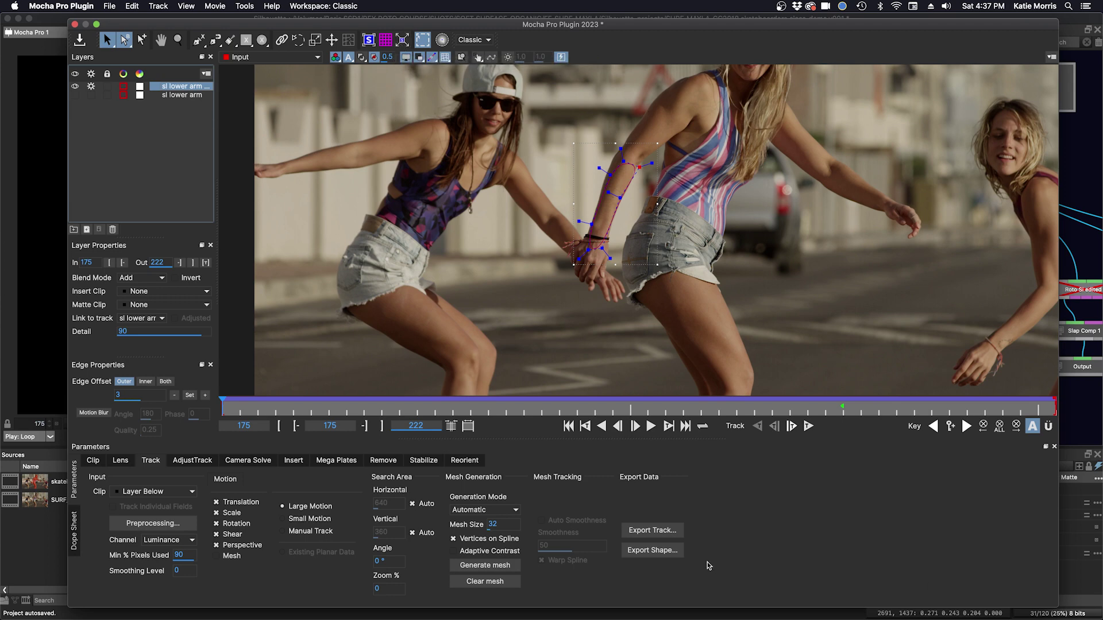
Step: Copy the layer's tracking data to the clipboard in Silhouette corner pin (*.txt) format and close Mocha
{"action": "left_click", "coordinate": [651, 531]}
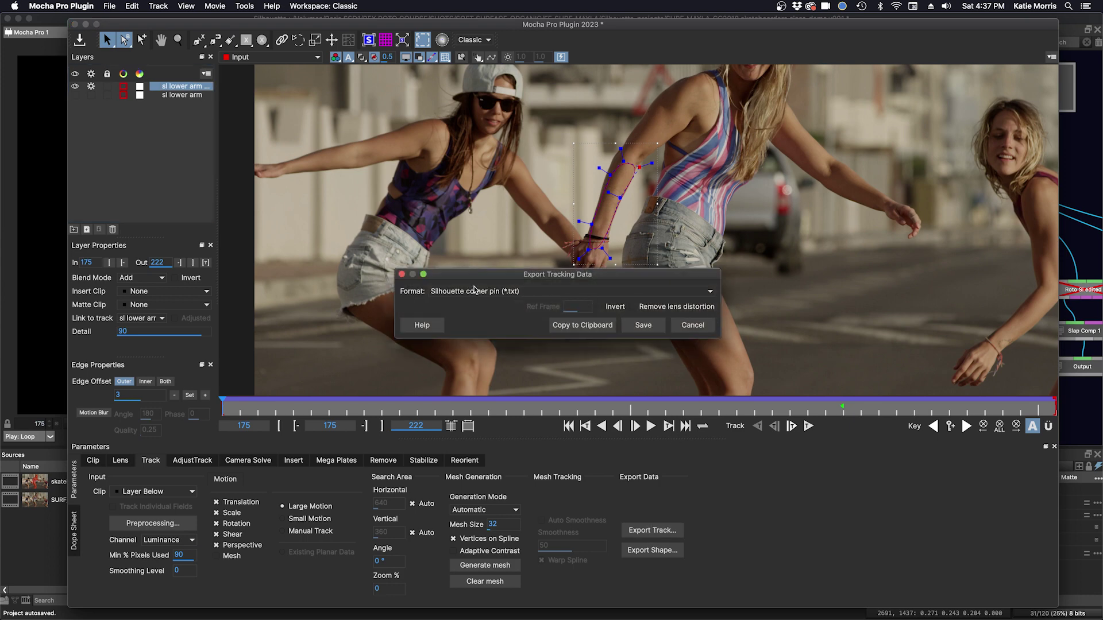
{"action": "left_click", "coordinate": [574, 325]}
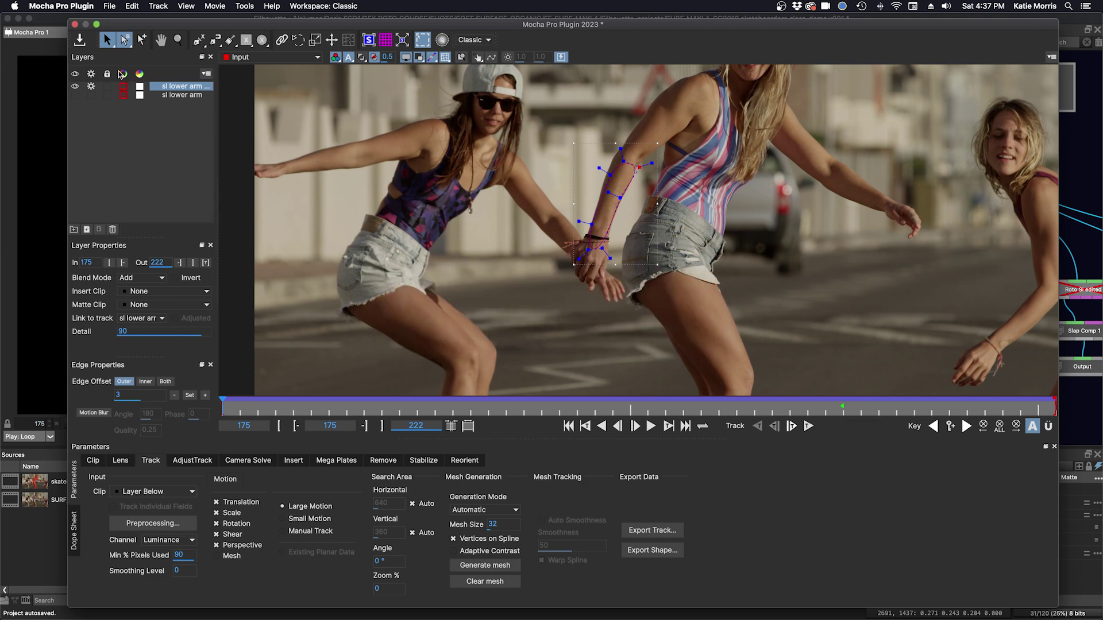
{"action": "left_click", "coordinate": [73, 24]}
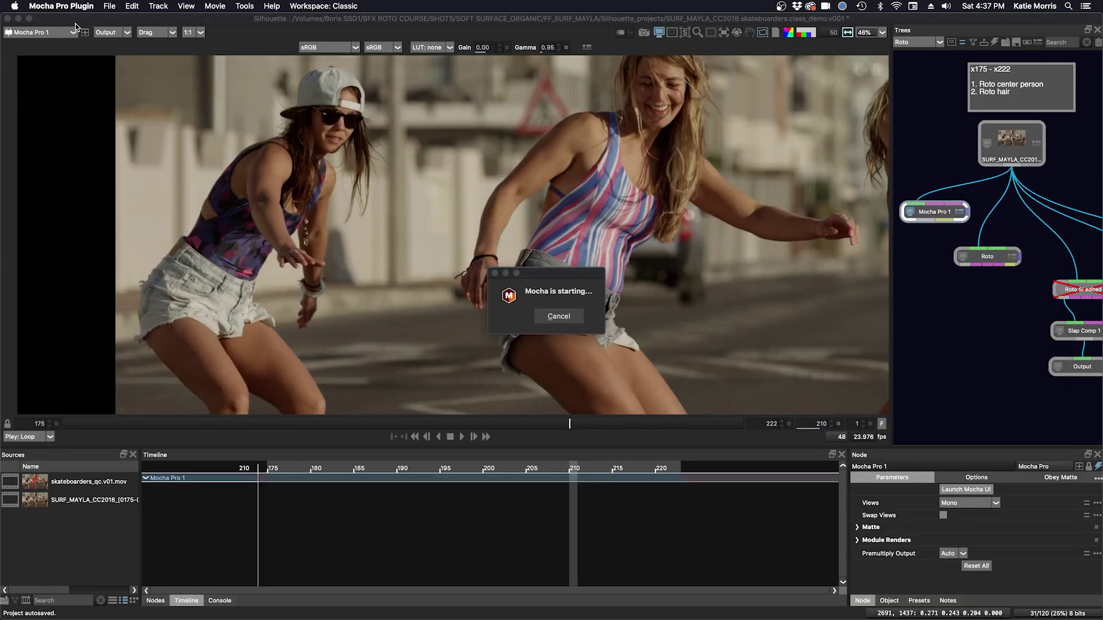
Step: Paste the corner pin data into the Roto node as four point trackers and display them with the Tracker
{"action": "left_click", "coordinate": [990, 259]}
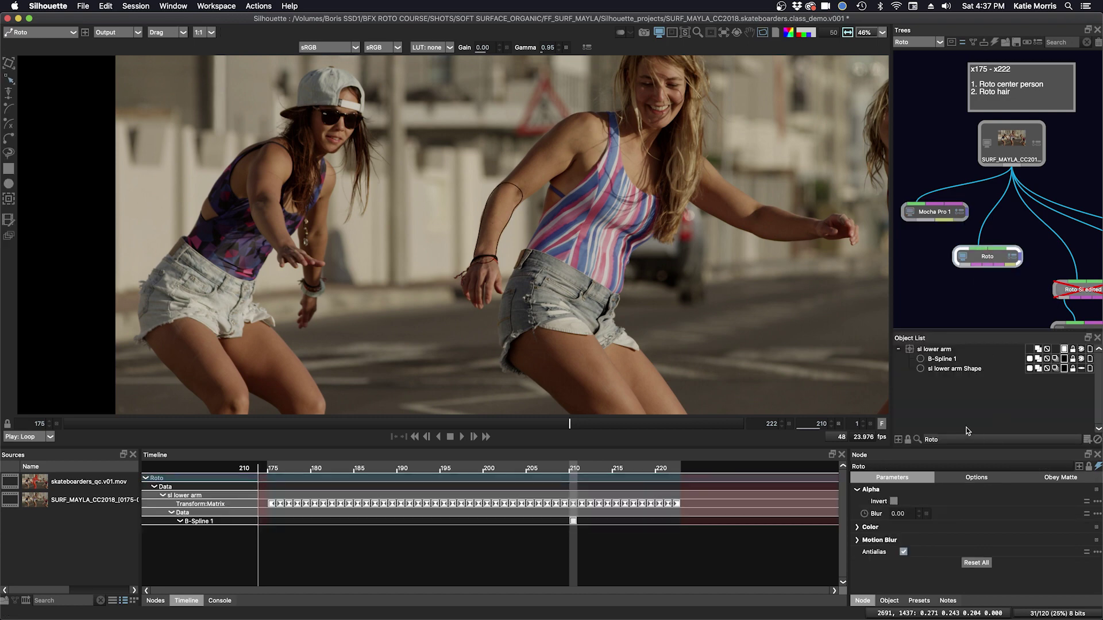
{"action": "key", "text": "super+v"}
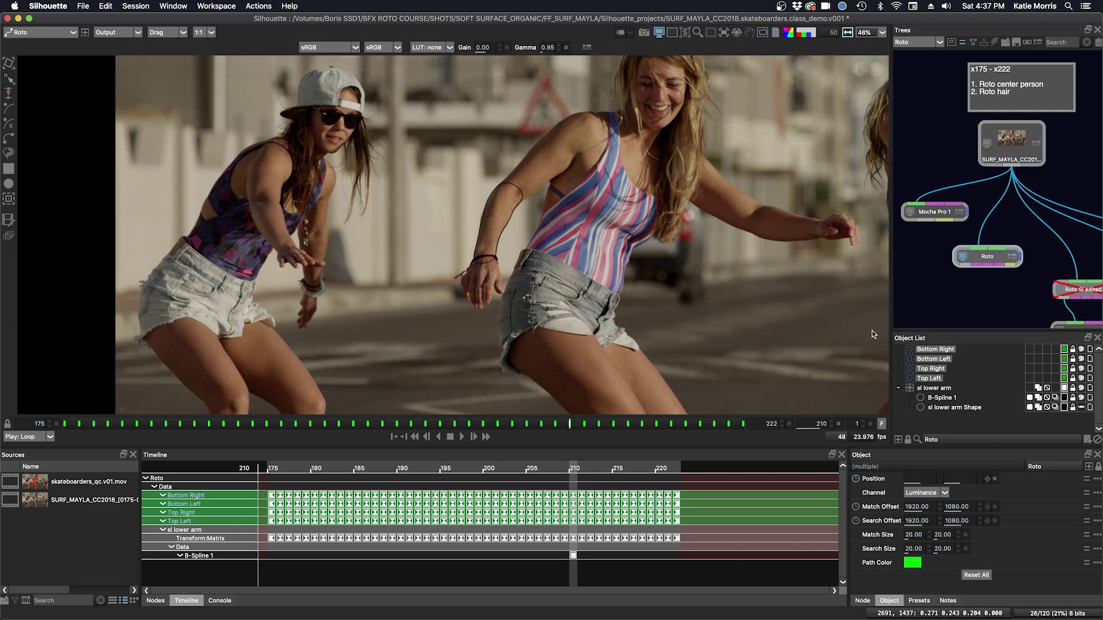
{"action": "key", "text": "t"}
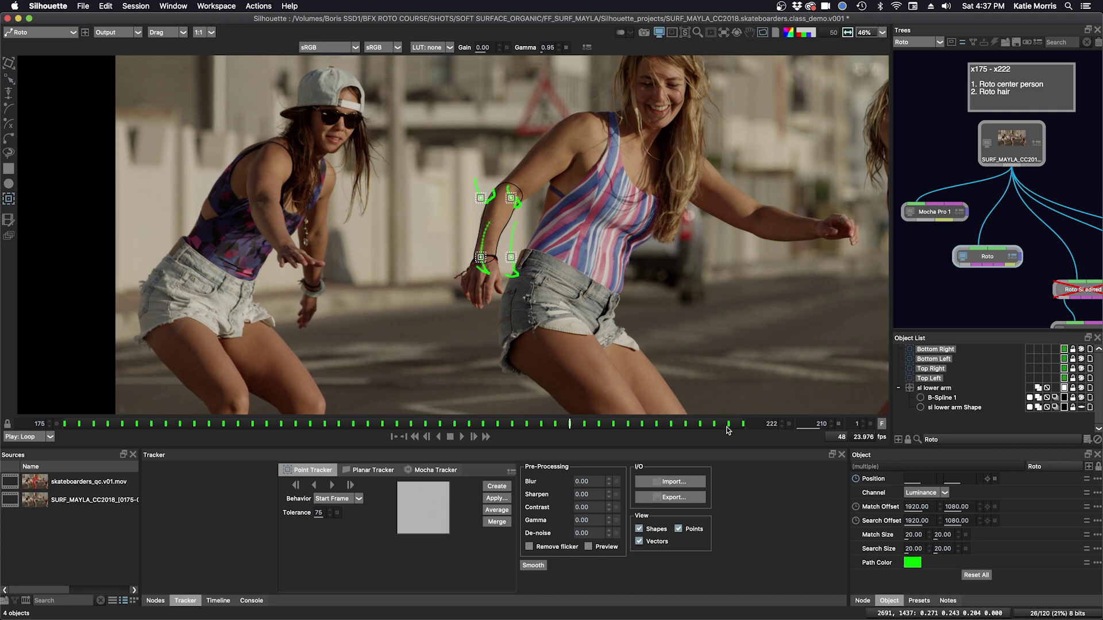
Step: Apply the four corner trackers as corner-pin tracking to a new layer and rename it "sl lower arm v2"
{"action": "left_click", "coordinate": [507, 499]}
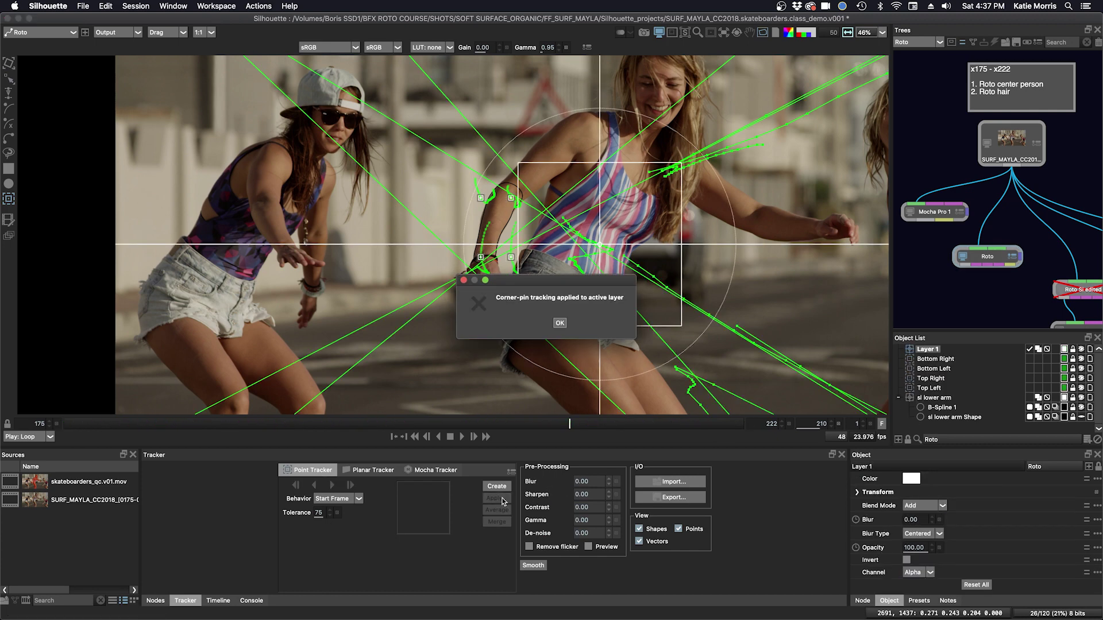
{"action": "left_click", "coordinate": [560, 323]}
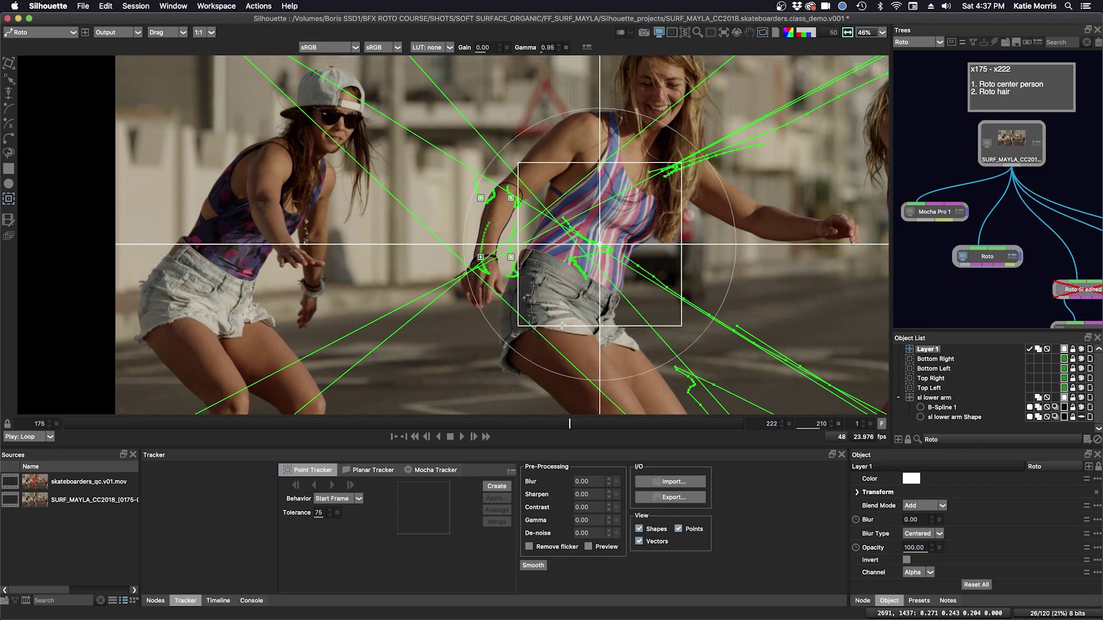
{"action": "double_click", "coordinate": [926, 351]}
{"action": "type", "text": "sl lower arm"}
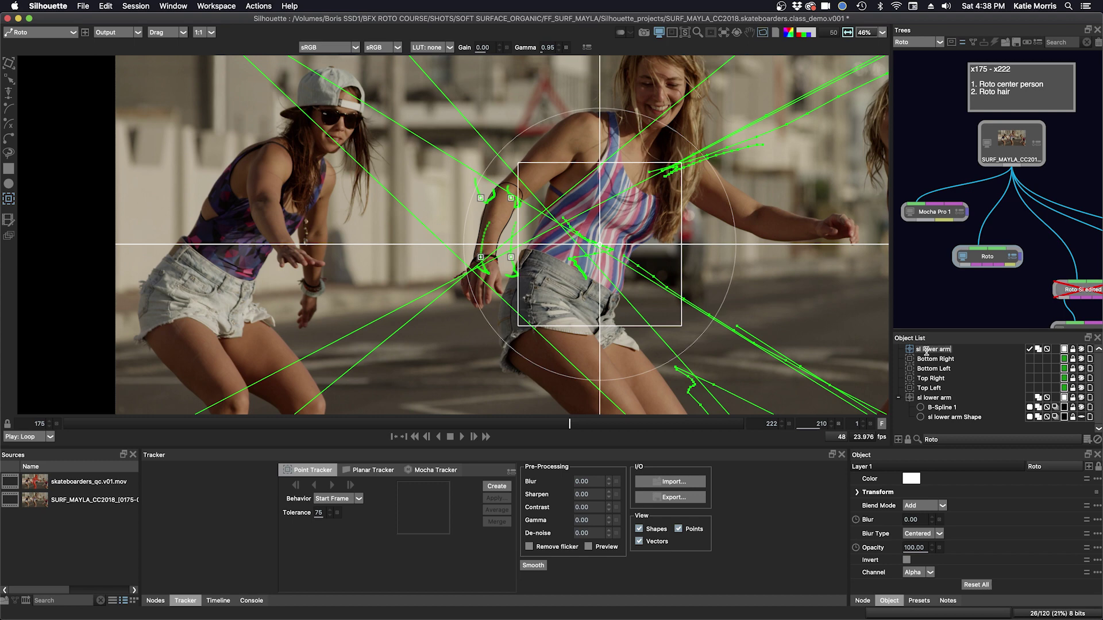
{"action": "type", "text": " v2"}
{"action": "key", "text": "Return"}
Step: Hide the original sl lower arm layer and draw a closed B-spline around the center woman's forearm from elbow to wrist at frame 210
{"action": "left_click", "coordinate": [1081, 398]}
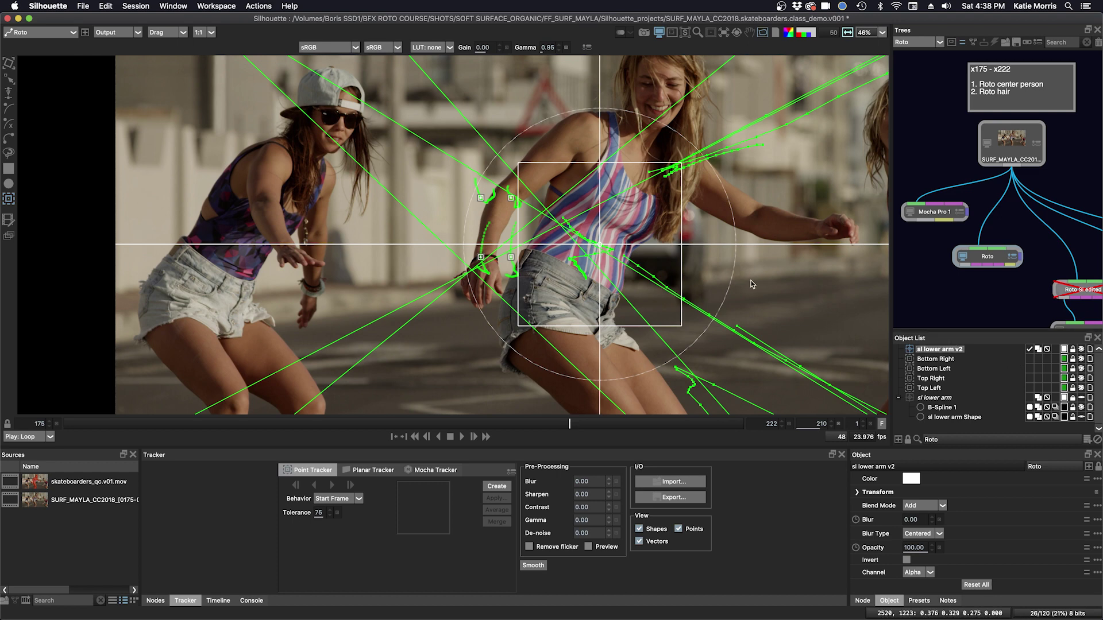
{"action": "key", "text": "b"}
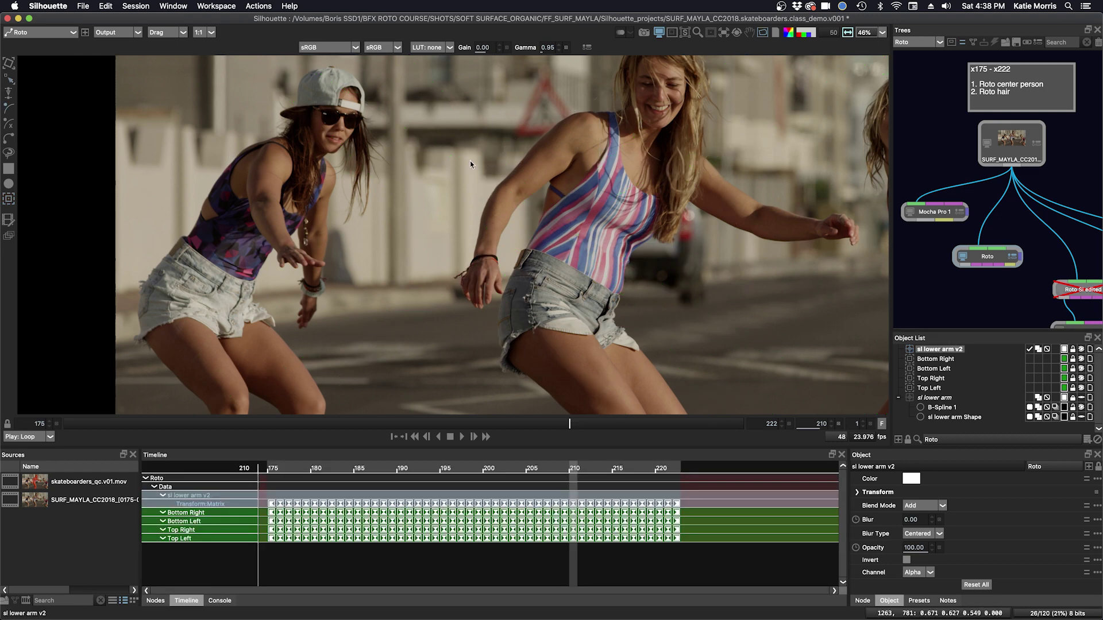
{"action": "left_click", "coordinate": [497, 187]}
{"action": "left_click", "coordinate": [488, 204]}
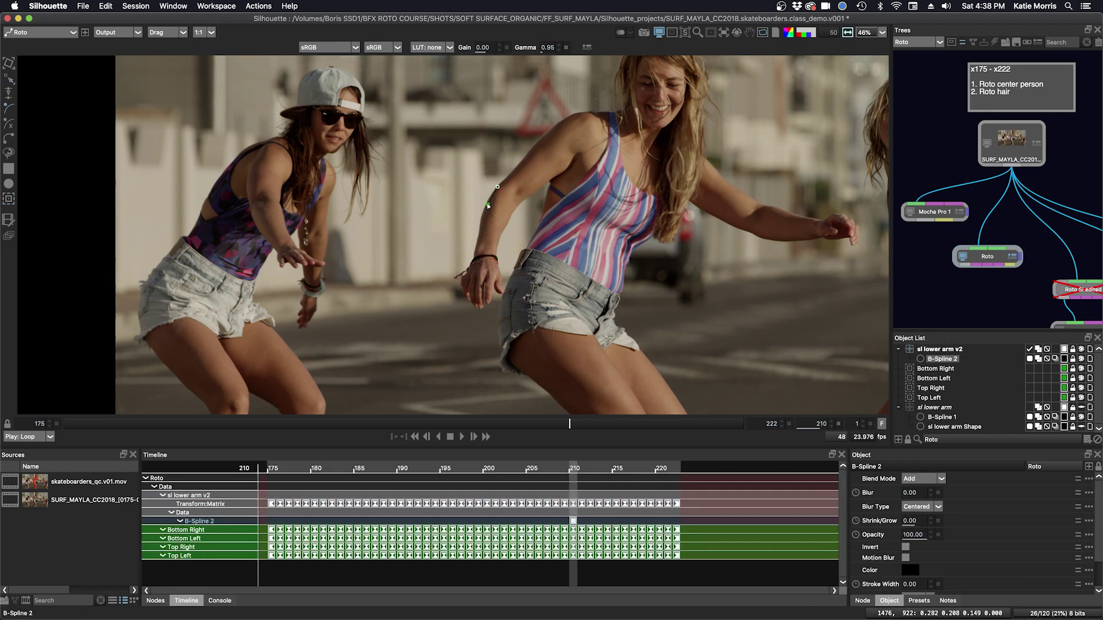
{"action": "left_click", "coordinate": [481, 232]}
{"action": "left_click", "coordinate": [476, 250]}
{"action": "left_click", "coordinate": [472, 262]}
{"action": "left_click", "coordinate": [496, 262]}
{"action": "left_click", "coordinate": [499, 249]}
{"action": "left_click", "coordinate": [503, 230]}
{"action": "left_click", "coordinate": [511, 217]}
{"action": "left_click", "coordinate": [520, 200]}
{"action": "left_click", "coordinate": [512, 184]}
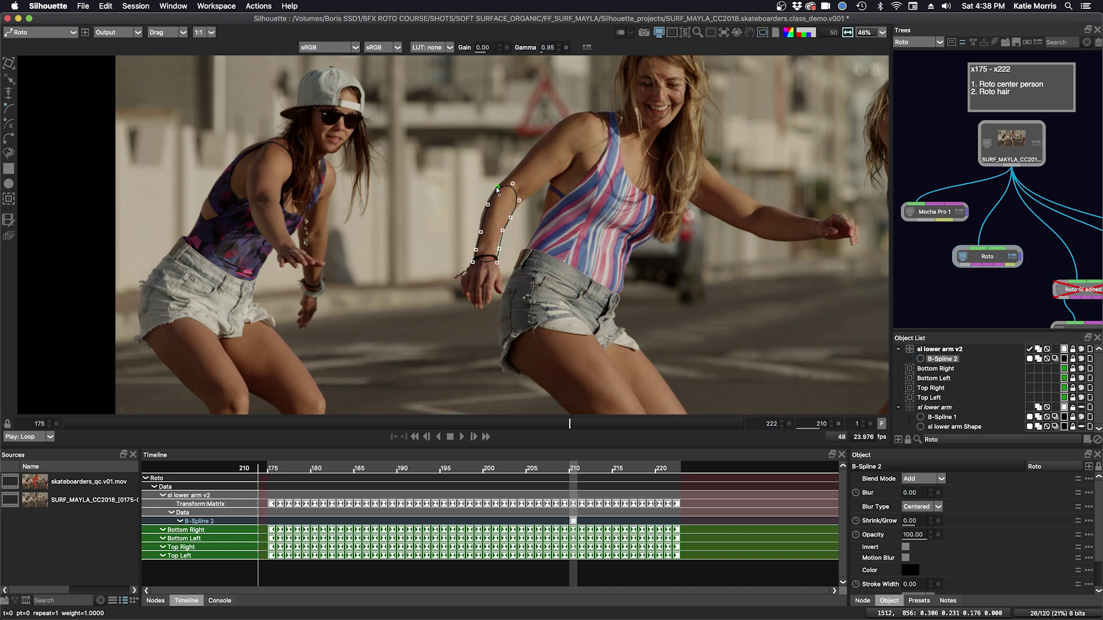
{"action": "left_click", "coordinate": [497, 187]}
Step: Adjust the forearm B-spline's control points to fit the outer forearm, the wrist and the inner elbow
{"action": "left_click_drag", "start_coordinate": [488, 202], "coordinate": [482, 210]}
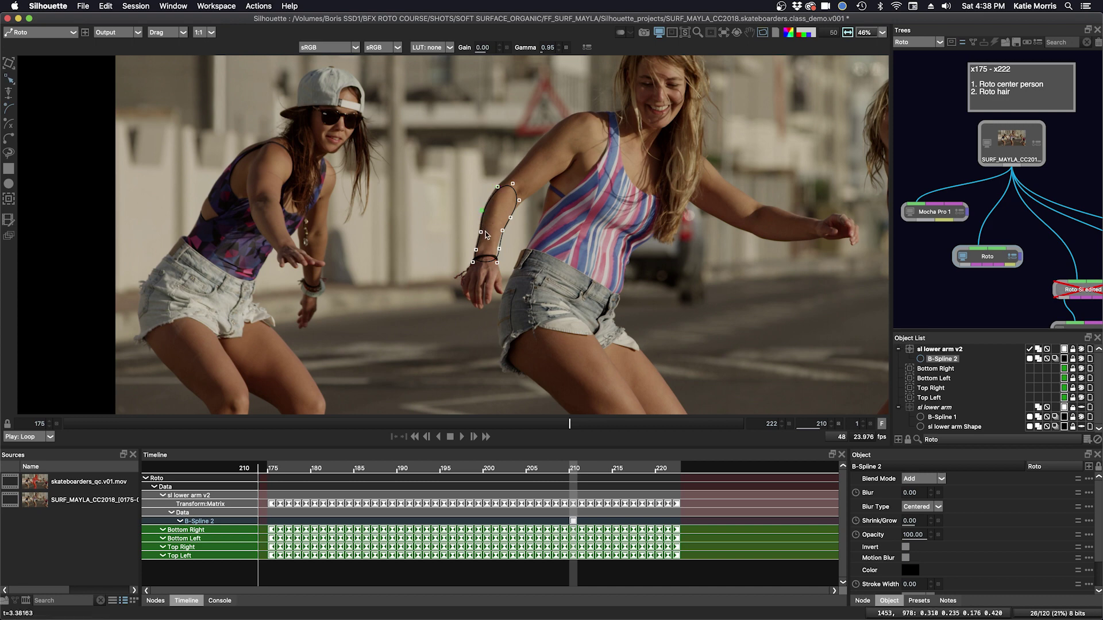
{"action": "left_click", "coordinate": [497, 248]}
{"action": "left_click_drag", "start_coordinate": [519, 200], "coordinate": [525, 199]}
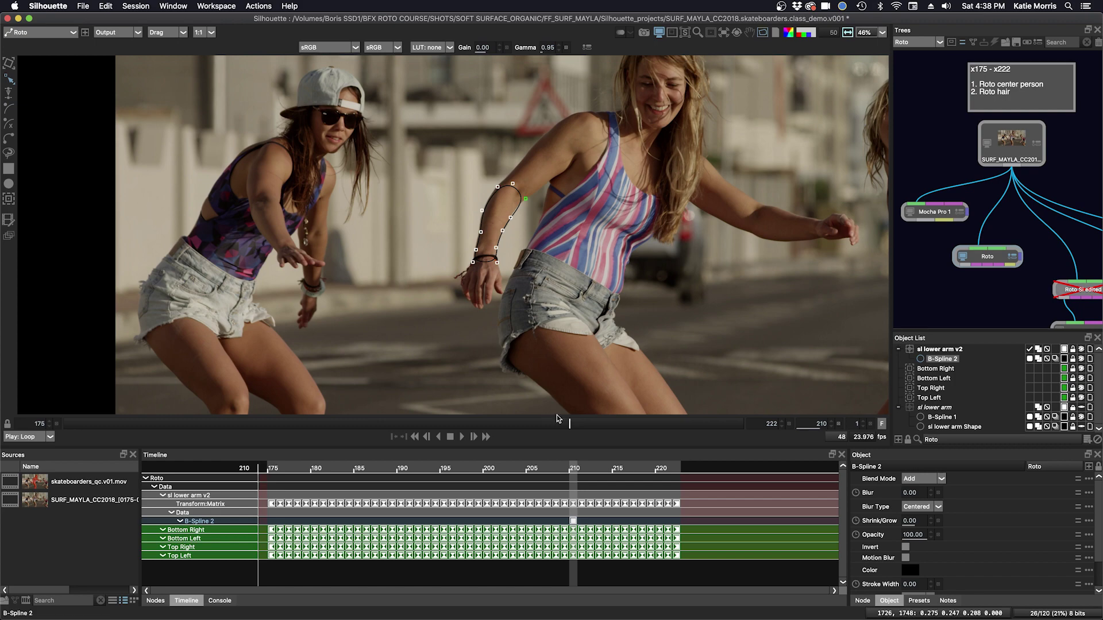
{"action": "mouse_move", "coordinate": [567, 425]}
{"action": "left_mouse_down"}
{"action": "mouse_move", "coordinate": [192, 417]}
{"action": "mouse_move", "coordinate": [606, 451]}
{"action": "mouse_move", "coordinate": [402, 424]}
{"action": "mouse_move", "coordinate": [23, 419]}
{"action": "mouse_move", "coordinate": [520, 453]}
{"action": "mouse_move", "coordinate": [565, 425]}
{"action": "mouse_move", "coordinate": [685, 426]}
{"action": "mouse_move", "coordinate": [288, 424]}
{"action": "mouse_move", "coordinate": [626, 424]}
{"action": "mouse_move", "coordinate": [555, 425]}
{"action": "mouse_move", "coordinate": [567, 432]}
{"action": "left_mouse_up"}
Step: Open the Mocha Pro 1 node in Mocha to view its tracked layers, and return to Silhouette
{"action": "left_click", "coordinate": [941, 214]}
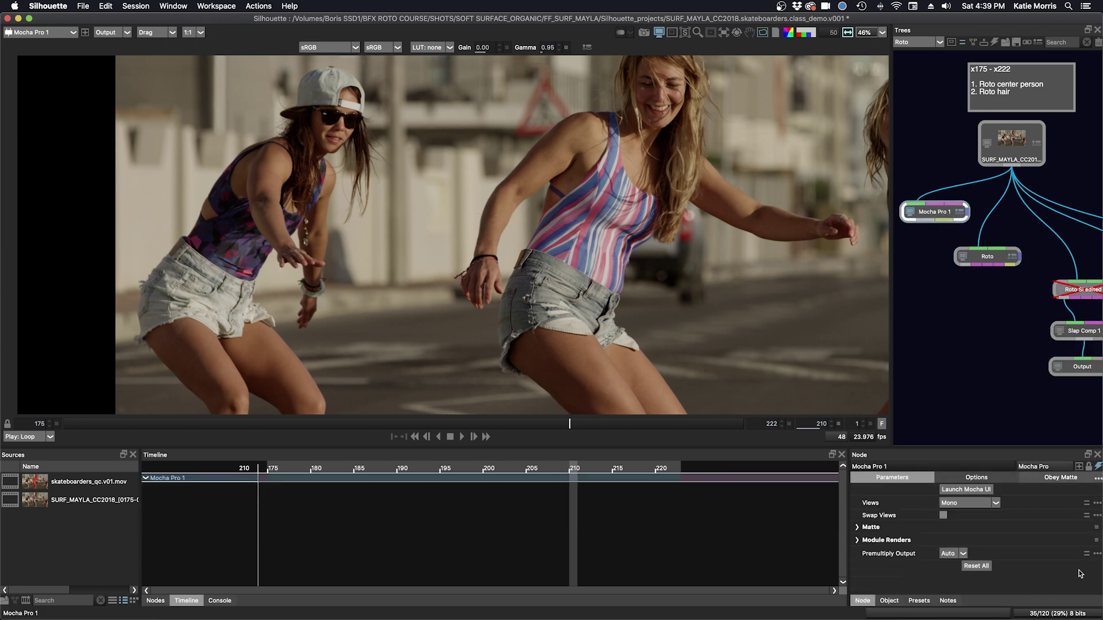
{"action": "left_click", "coordinate": [965, 490]}
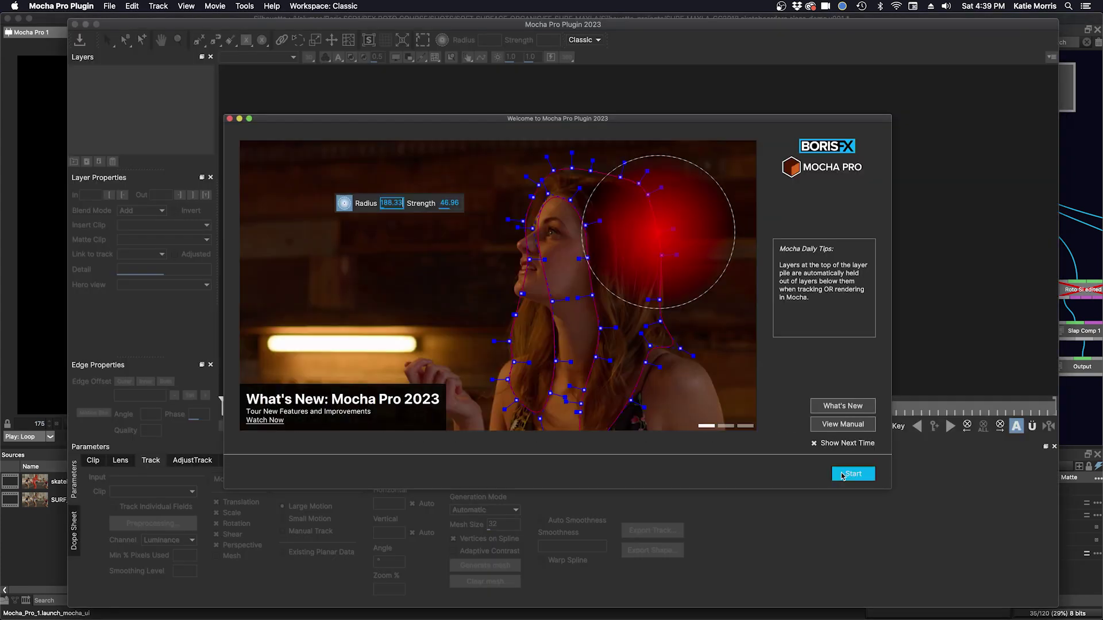
{"action": "key", "text": "Return"}
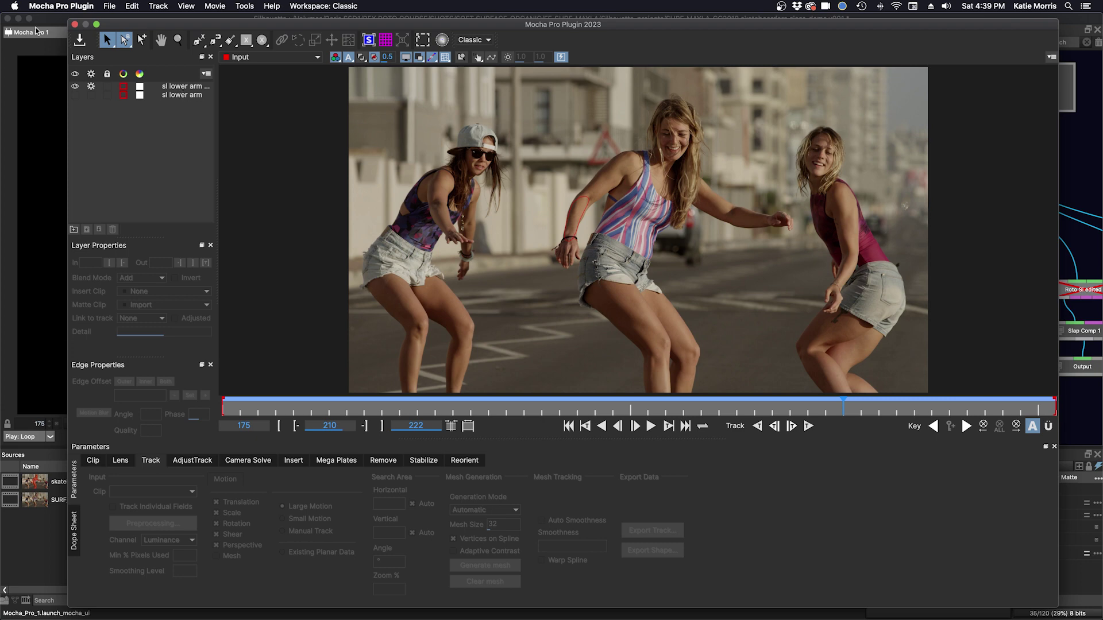
{"action": "left_click", "coordinate": [74, 24]}
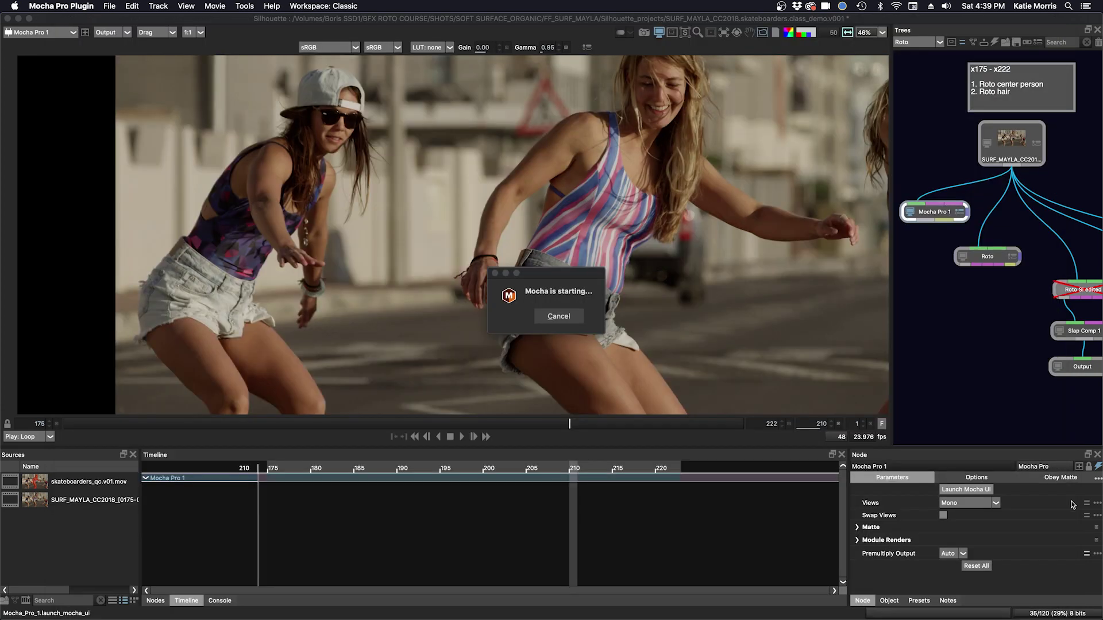
Step: Create a Roto node from the Mocha Pro 1 node's data and place it below the existing Roto node
{"action": "left_click", "coordinate": [1097, 481]}
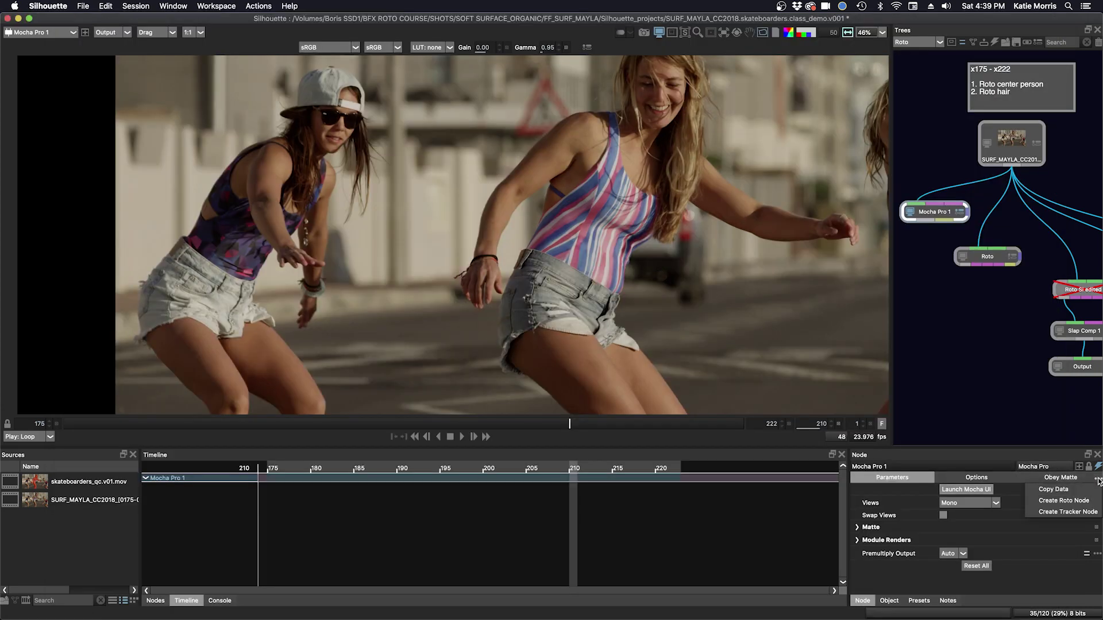
{"action": "left_click", "coordinate": [1055, 502]}
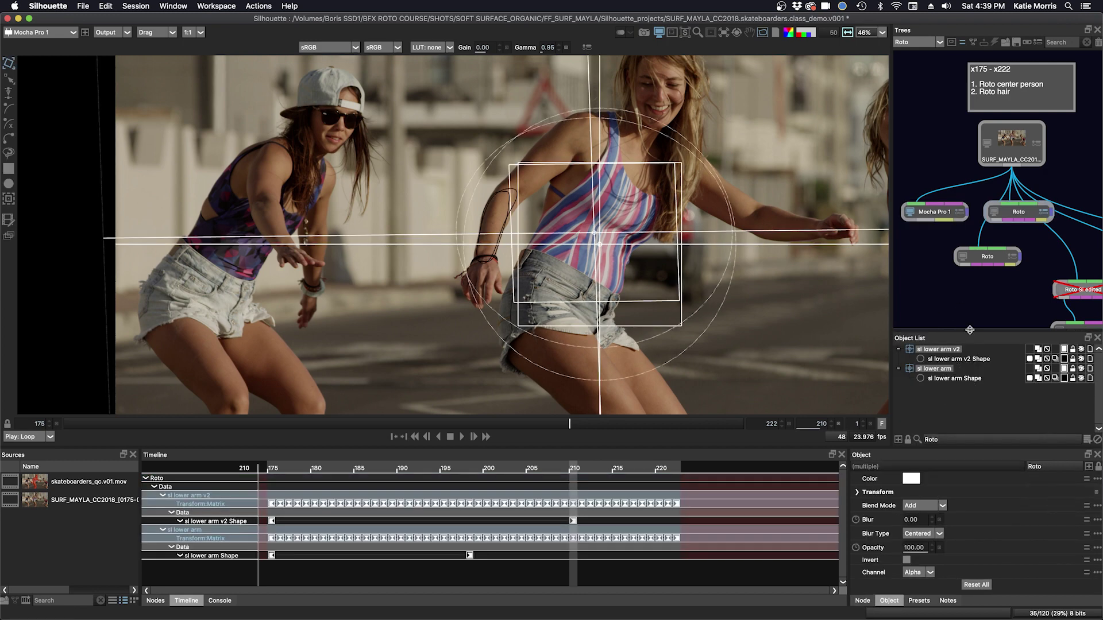
{"action": "left_click_drag", "start_coordinate": [989, 259], "coordinate": [969, 264]}
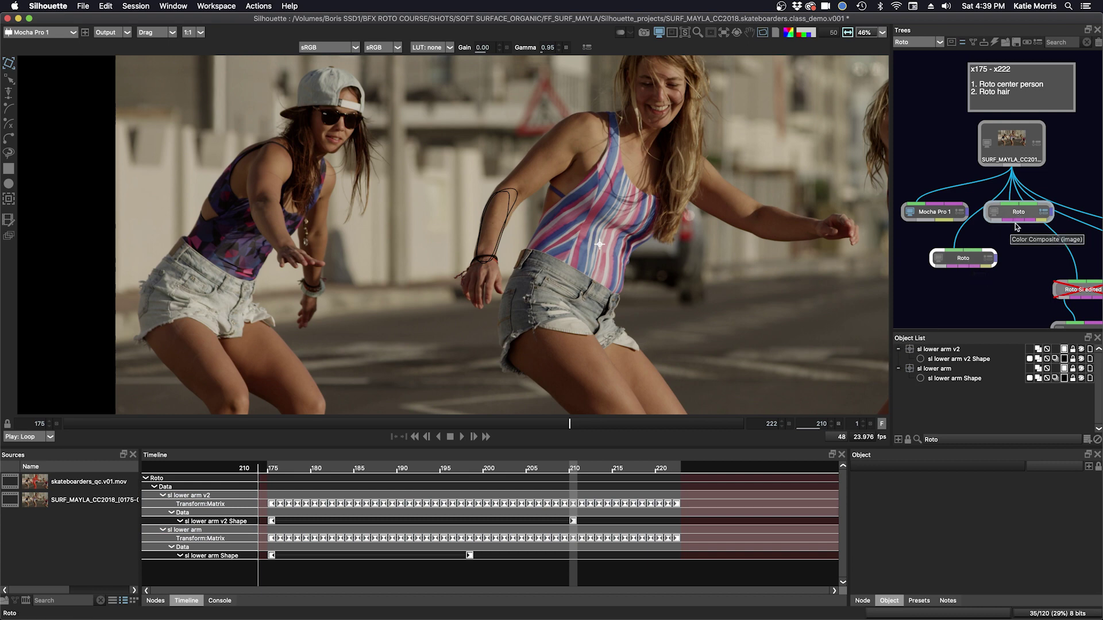
{"action": "left_click_drag", "start_coordinate": [1016, 213], "coordinate": [1000, 295]}
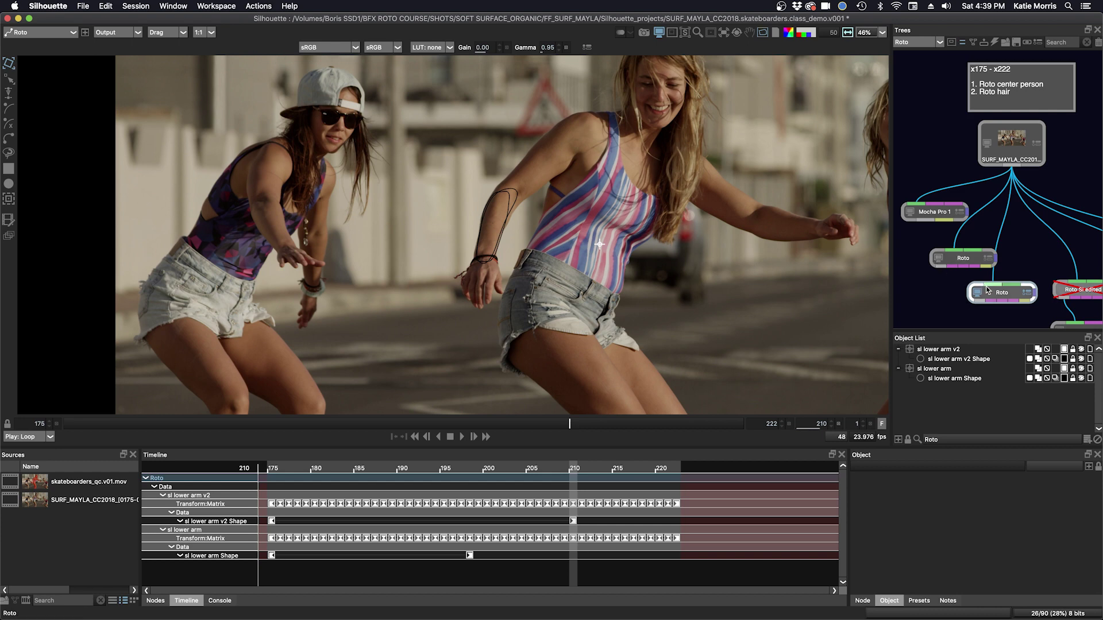
Step: Delete the Roto node generated from Mocha and select the original Roto node
{"action": "key", "text": "Delete"}
{"action": "left_click", "coordinate": [963, 256]}
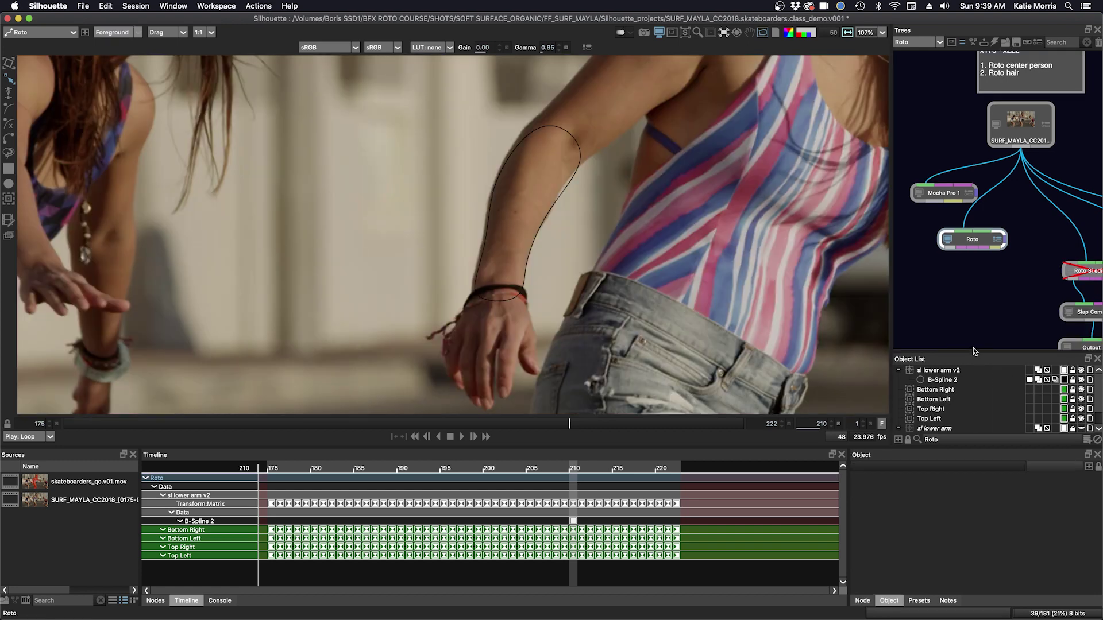
Step: Delete the Bottom Right, Bottom Left, Top Right and Top Left trackers from the Roto node
{"action": "left_click_drag", "start_coordinate": [973, 351], "coordinate": [966, 297]}
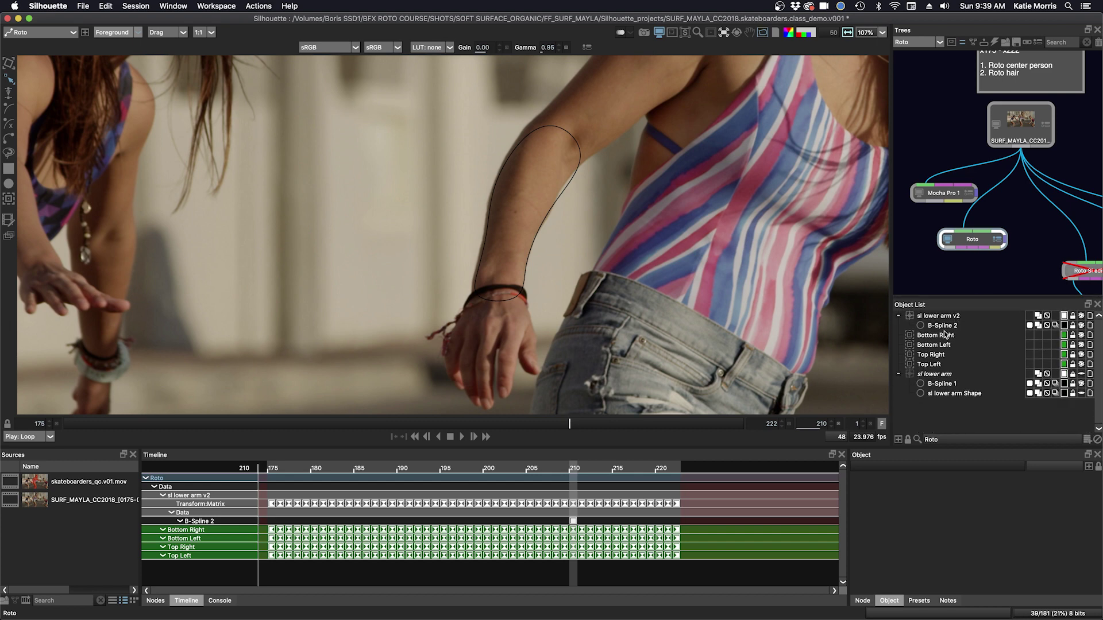
{"action": "left_click", "coordinate": [936, 336]}
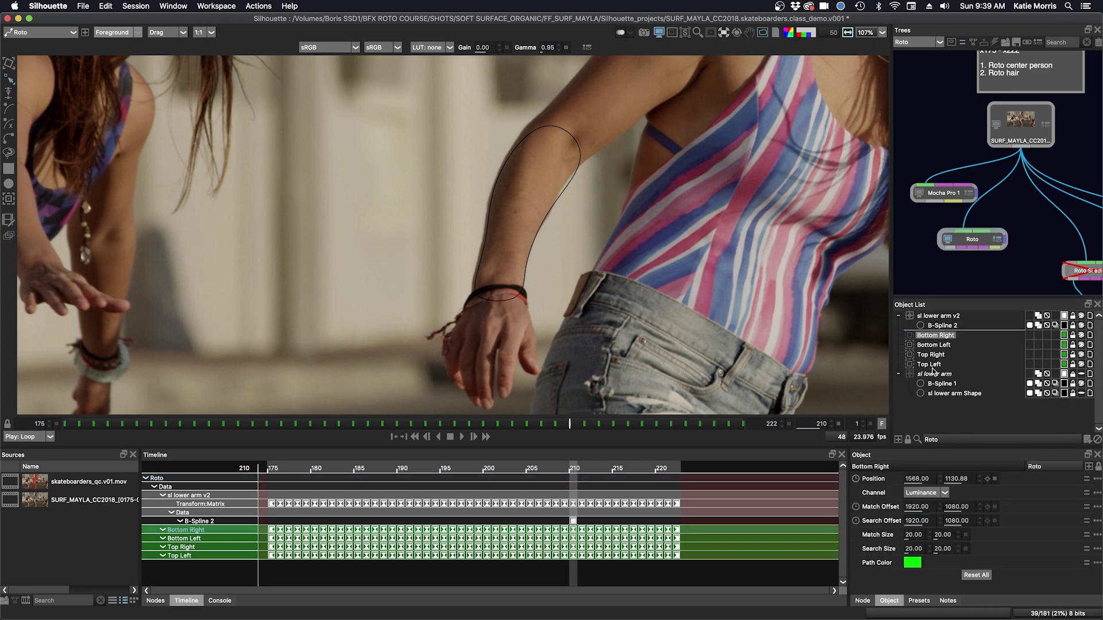
{"action": "left_click", "coordinate": [930, 366], "text": "shift"}
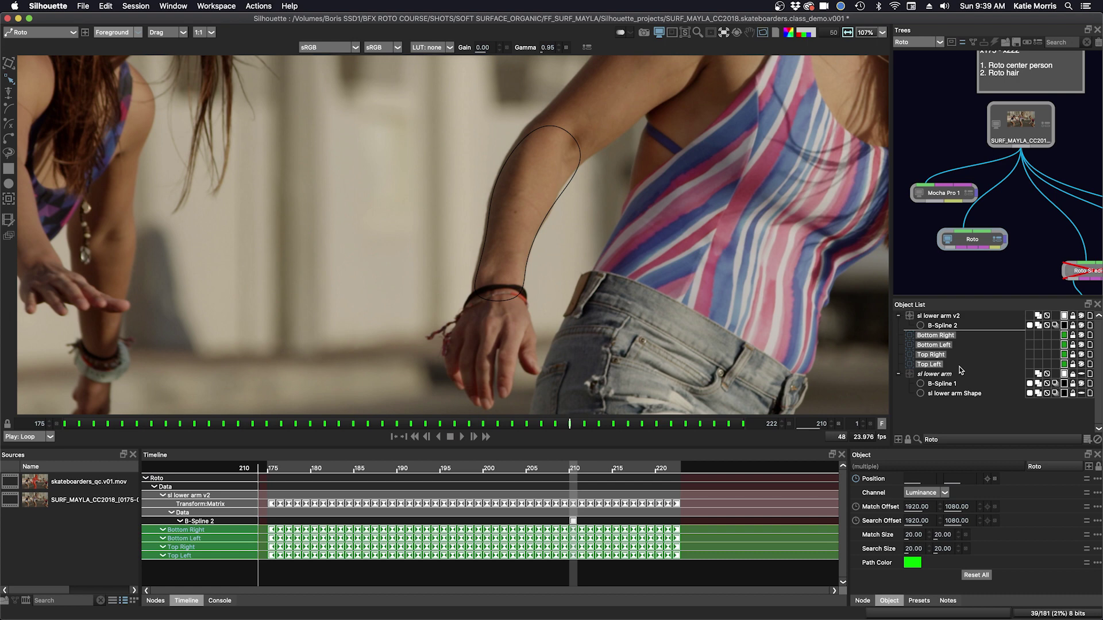
{"action": "key", "text": "Delete"}
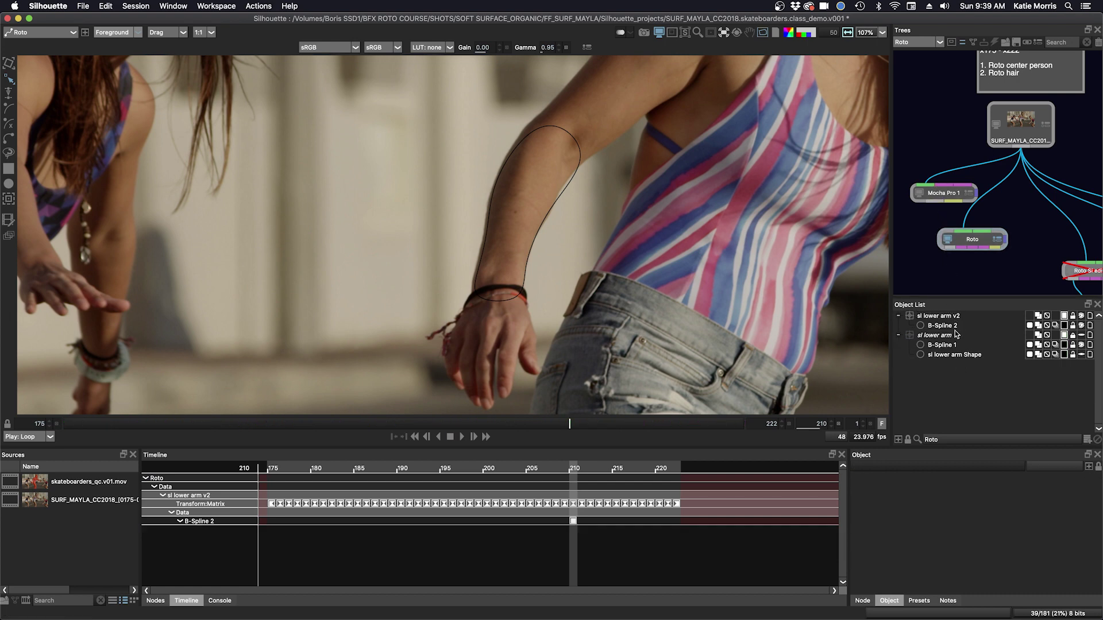
Step: Unhide and unlock the original sl lower arm layer and delete it together with its shapes
{"action": "left_click", "coordinate": [943, 337]}
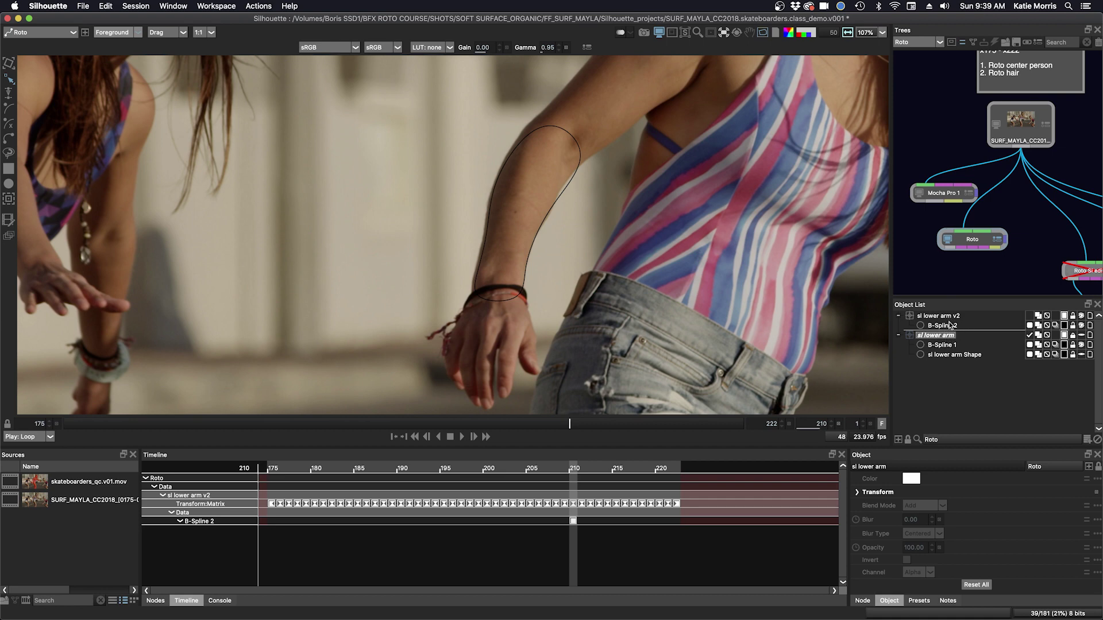
{"action": "left_click", "coordinate": [1081, 336]}
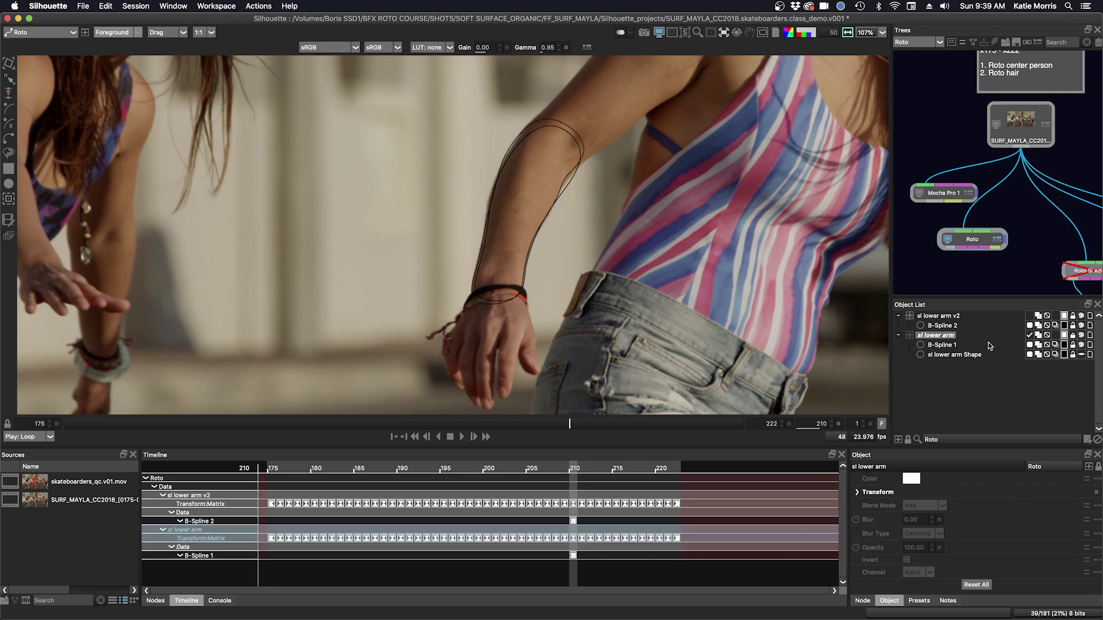
{"action": "left_click", "coordinate": [1073, 338]}
{"action": "key", "text": "Delete"}
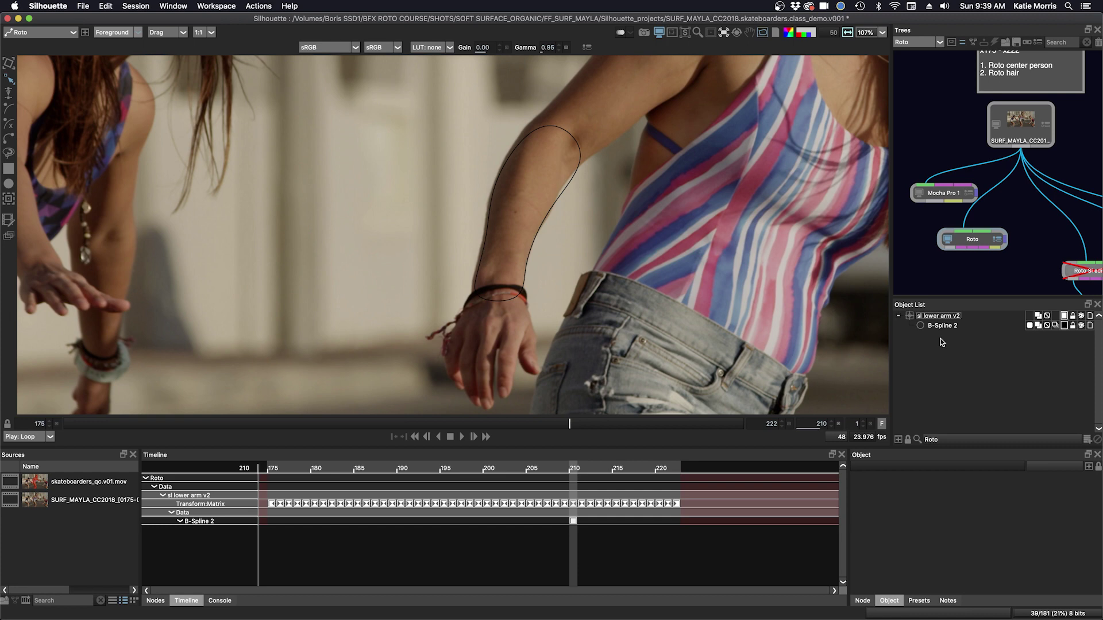
Step: Select B-Spline 2 and stabilize the view on the Roto node's sl lower arm v2 layer
{"action": "left_click", "coordinate": [943, 330]}
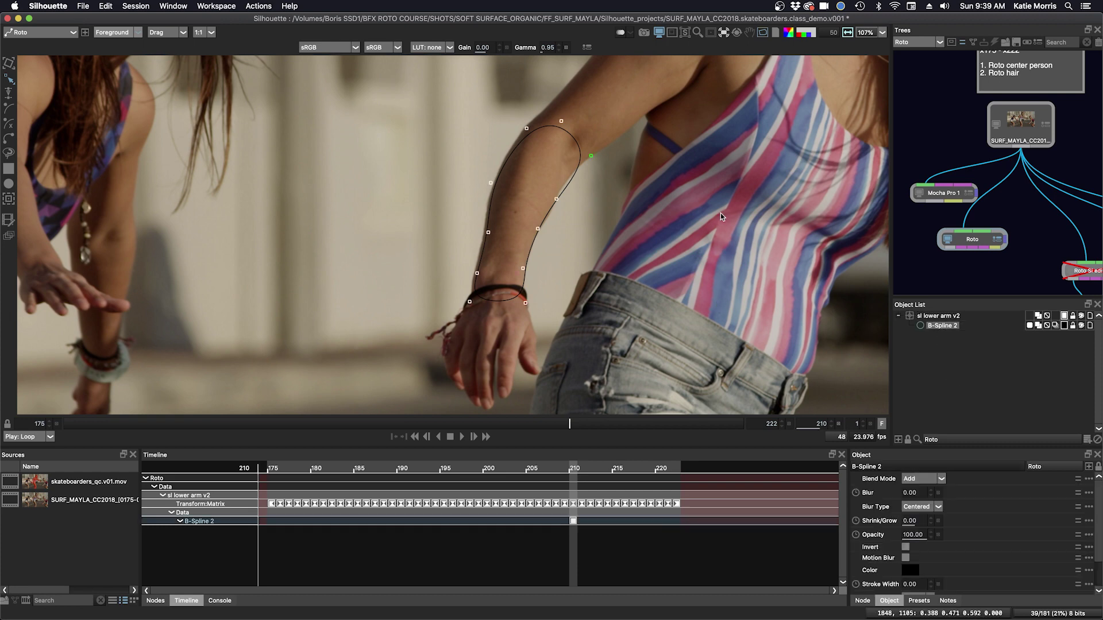
{"action": "left_click", "coordinate": [723, 33]}
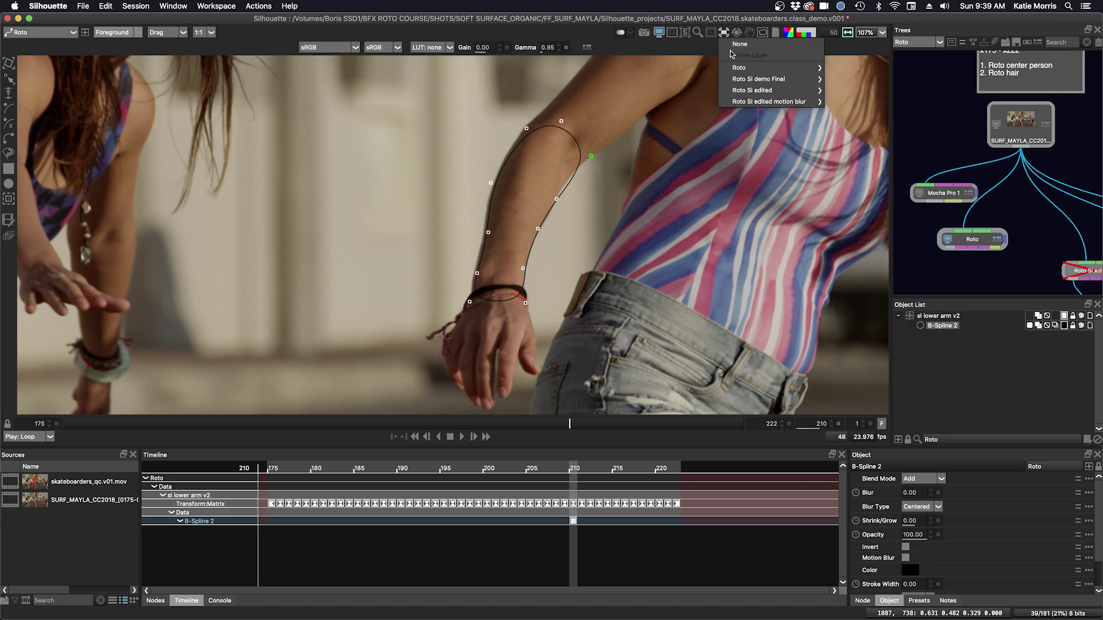
{"action": "mouse_move", "coordinate": [741, 68]}
{"action": "left_click", "coordinate": [867, 67]}
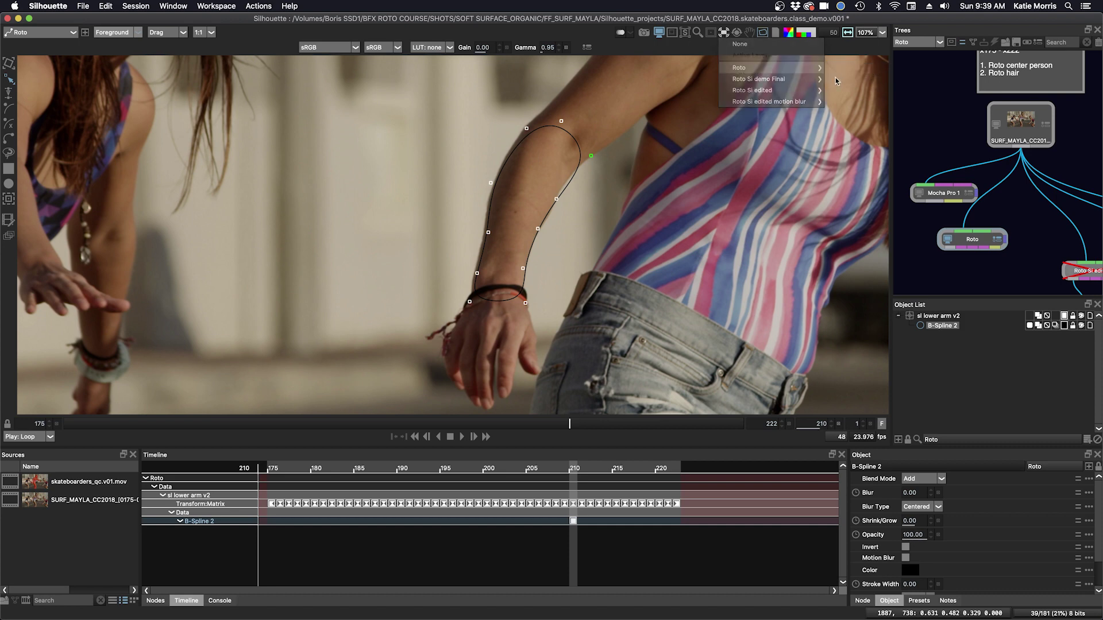
Step: Extend the wrist end of B-Spline 2 down over the bracelets and add control points along its lower edge
{"action": "left_click_drag", "start_coordinate": [633, 308], "coordinate": [683, 320]}
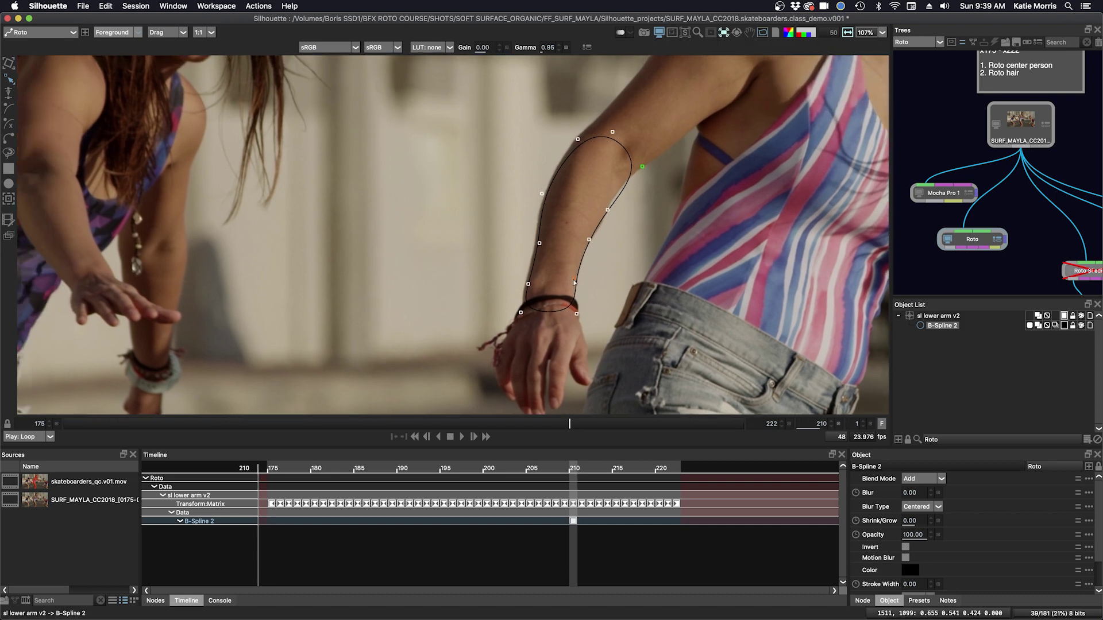
{"action": "scroll", "coordinate": [554, 292], "scroll_direction": "up", "scroll_amount": 3}
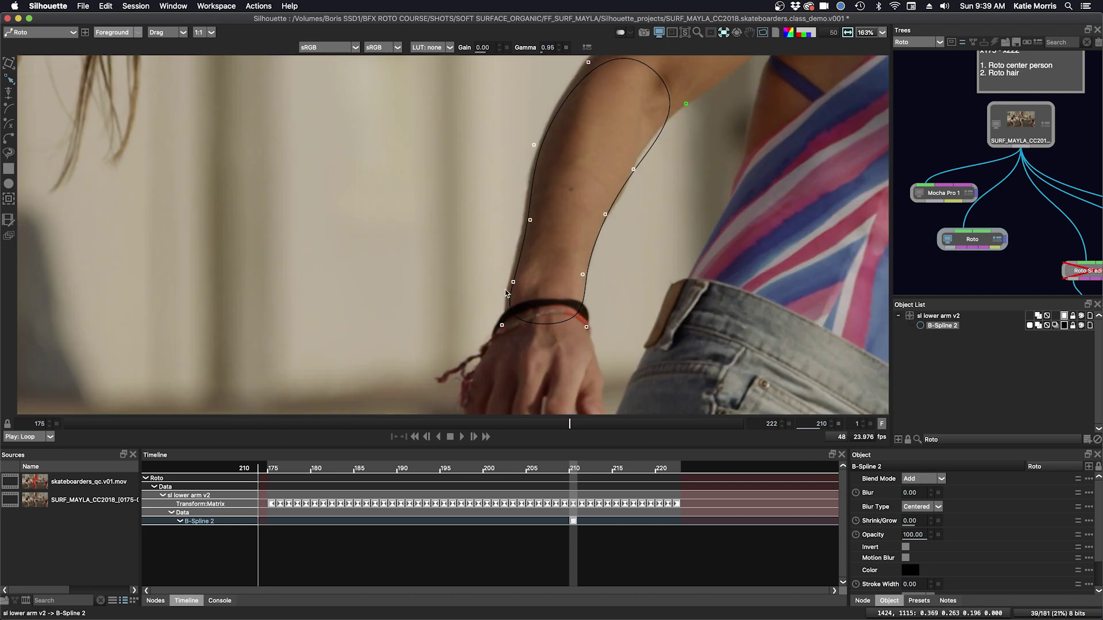
{"action": "left_click_drag", "start_coordinate": [508, 289], "coordinate": [506, 347]}
{"action": "left_click", "coordinate": [564, 330]}
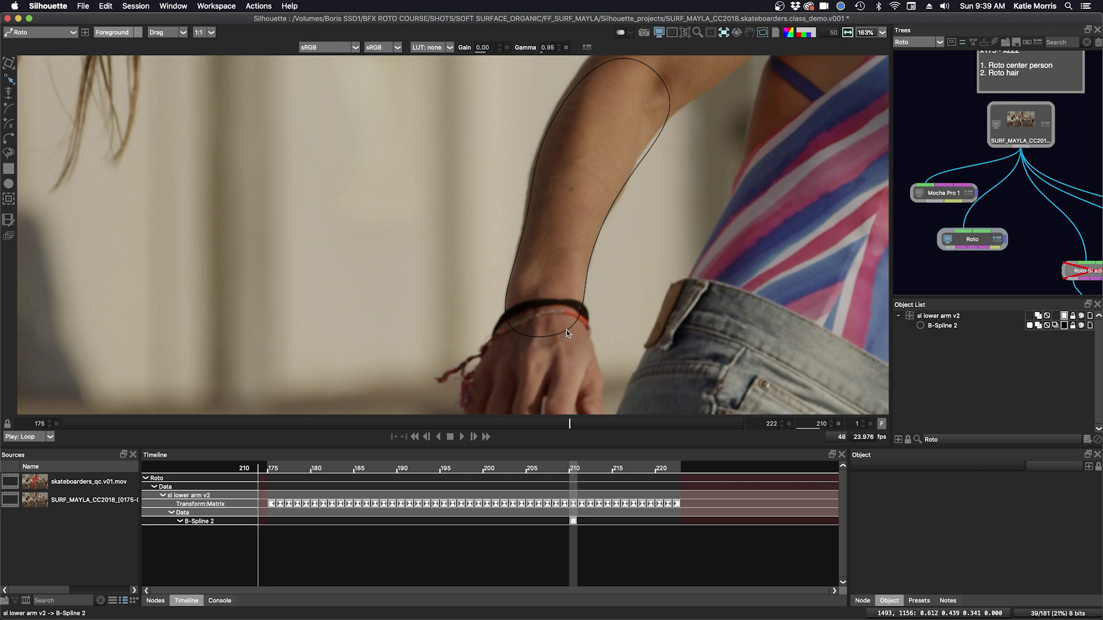
{"action": "left_click", "coordinate": [564, 330]}
{"action": "left_click", "coordinate": [570, 328], "text": "alt"}
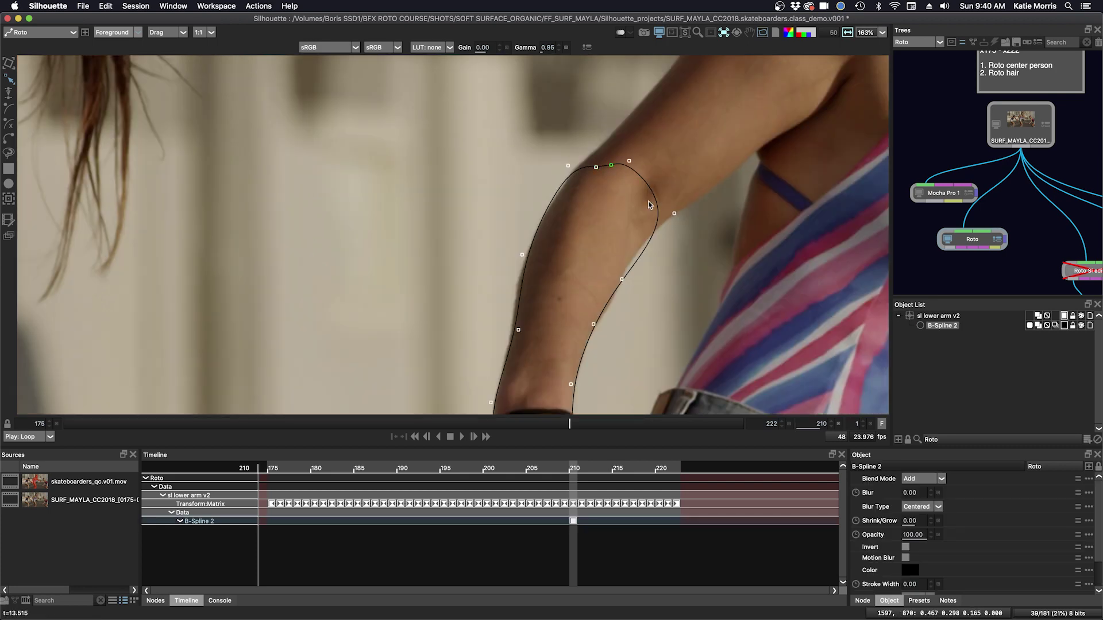
Step: Reshape B-Spline 2 around the elbow, add a point at the inner elbow, and fit the outer forearm edge
{"action": "mouse_move", "coordinate": [611, 165]}
{"action": "left_mouse_down"}
{"action": "mouse_move", "coordinate": [607, 147]}
{"action": "mouse_move", "coordinate": [590, 161]}
{"action": "left_mouse_up"}
{"action": "left_click_drag", "start_coordinate": [569, 166], "coordinate": [613, 139]}
{"action": "mouse_move", "coordinate": [622, 279]}
{"action": "left_mouse_down"}
{"action": "mouse_move", "coordinate": [617, 292]}
{"action": "mouse_move", "coordinate": [626, 262]}
{"action": "left_mouse_up"}
{"action": "left_click", "coordinate": [636, 262], "text": "alt"}
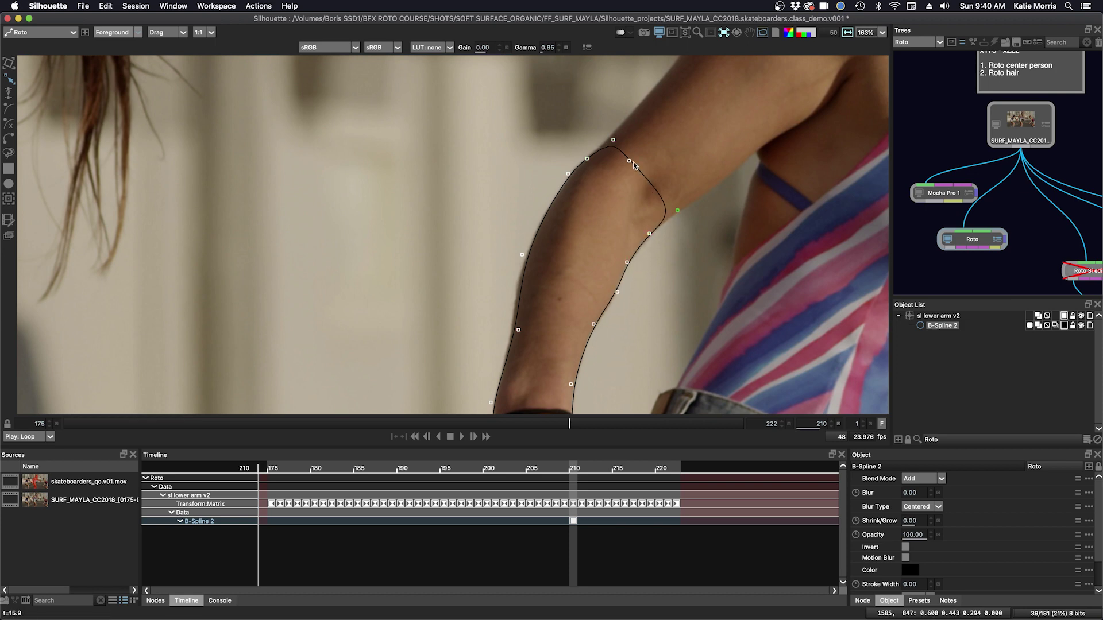
{"action": "left_click_drag", "start_coordinate": [629, 161], "coordinate": [672, 164]}
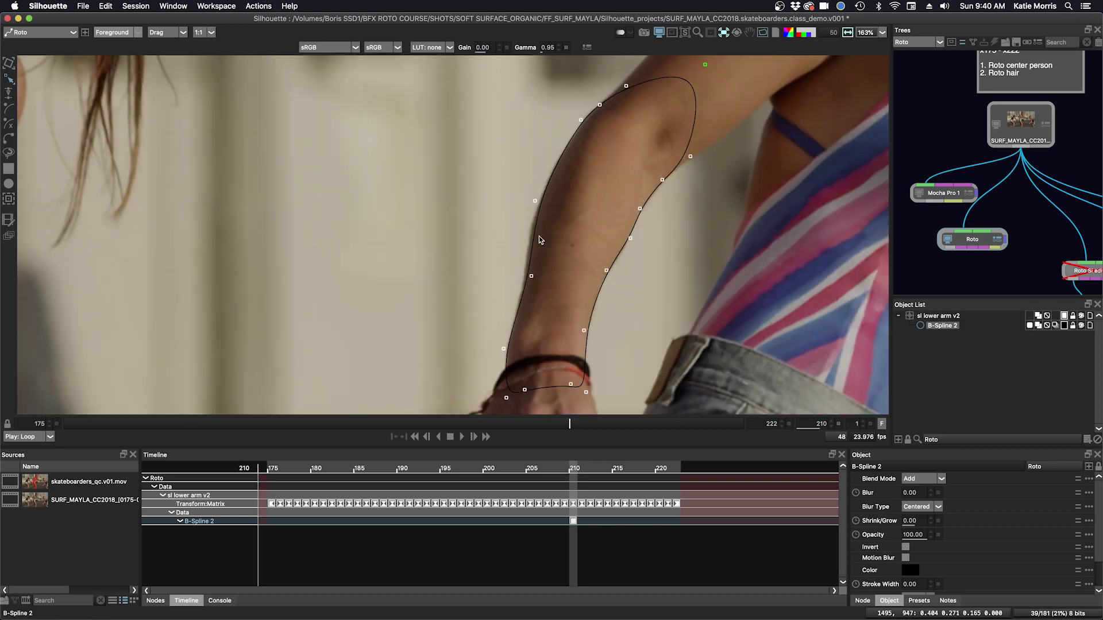
{"action": "left_click_drag", "start_coordinate": [535, 201], "coordinate": [525, 228]}
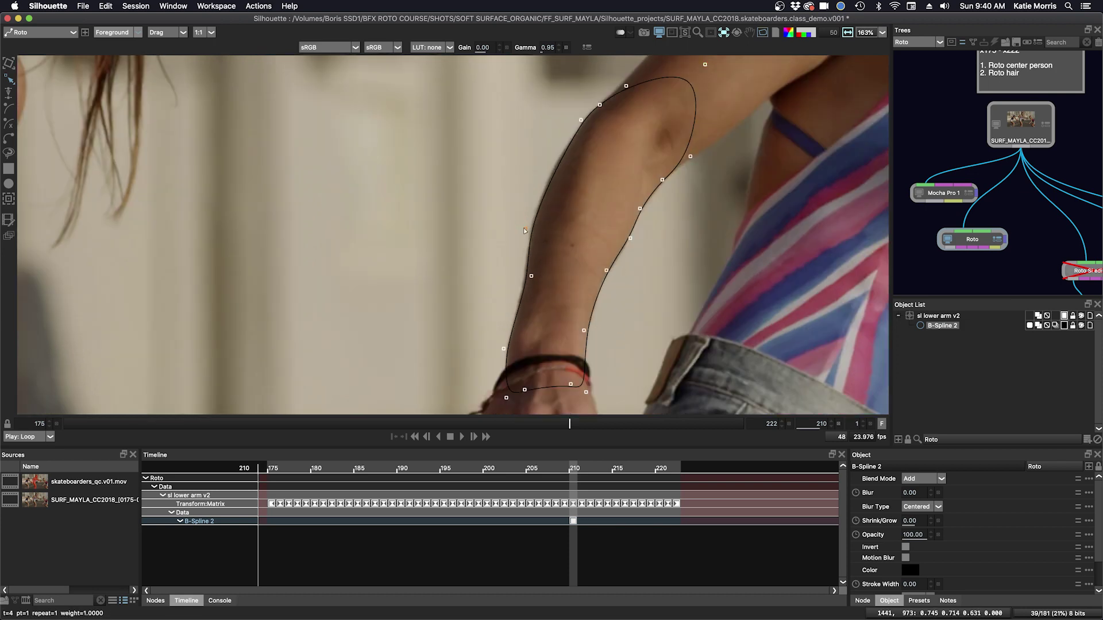
Step: Nudge B-Spline 2's outer forearm point at frame 210, and fit its elbow and inner forearm edge at frame 222
{"action": "left_click_drag", "start_coordinate": [531, 276], "coordinate": [530, 278]}
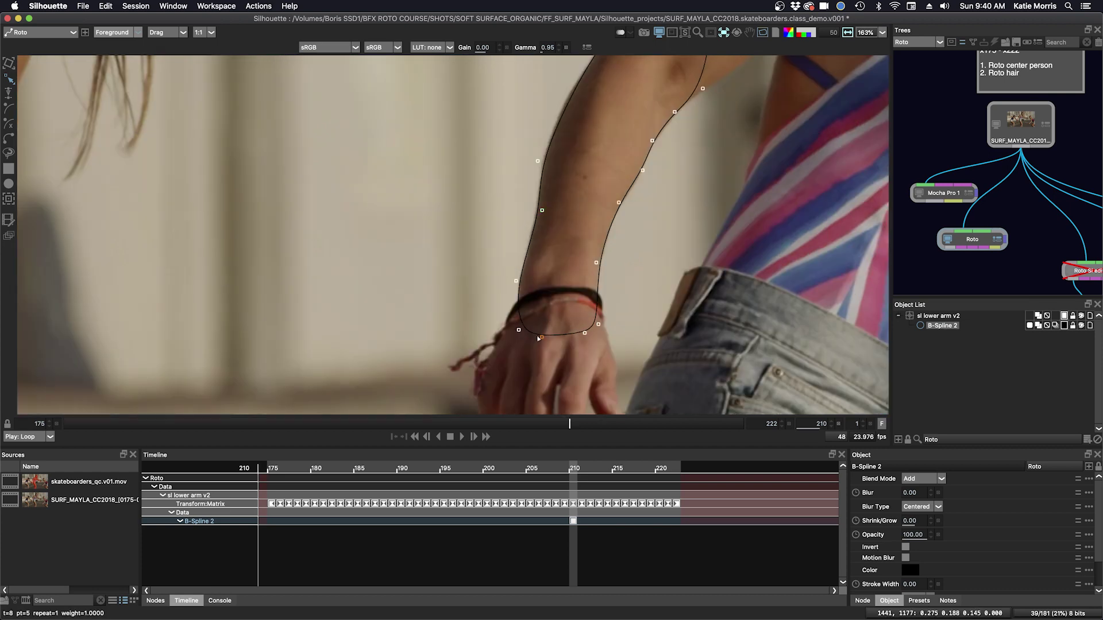
{"action": "left_click_drag", "start_coordinate": [703, 89], "coordinate": [710, 81]}
{"action": "left_click_drag", "start_coordinate": [573, 468], "coordinate": [679, 472]}
{"action": "left_click_drag", "start_coordinate": [468, 344], "coordinate": [527, 217]}
{"action": "left_click", "coordinate": [527, 191]}
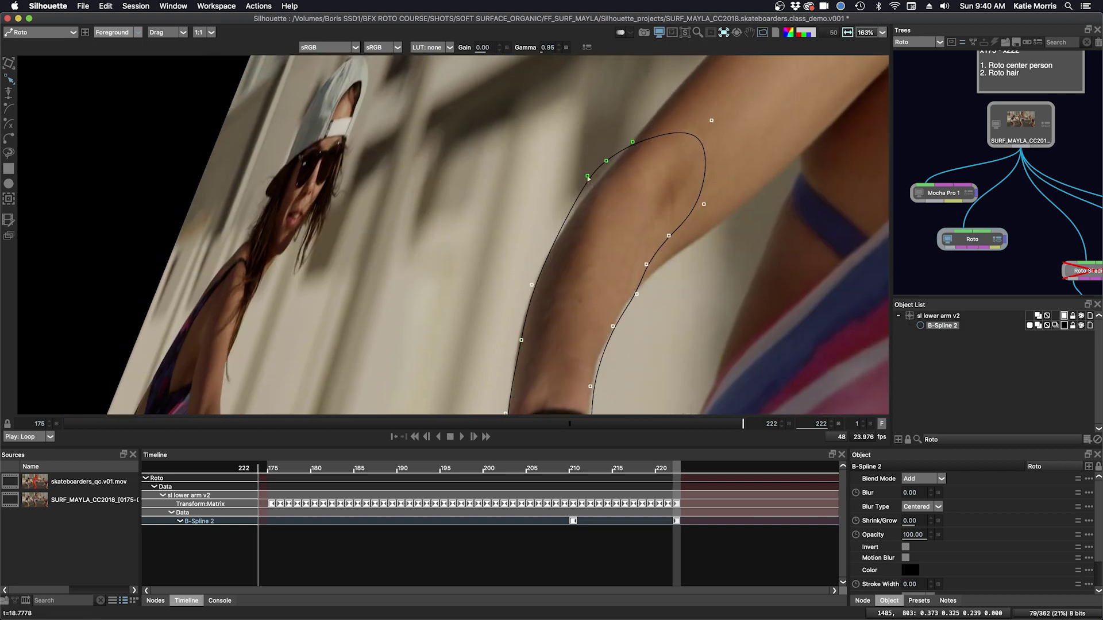
{"action": "left_click_drag", "start_coordinate": [725, 195], "coordinate": [646, 266]}
{"action": "left_click_drag", "start_coordinate": [647, 266], "coordinate": [659, 266]}
{"action": "left_click", "coordinate": [613, 326]}
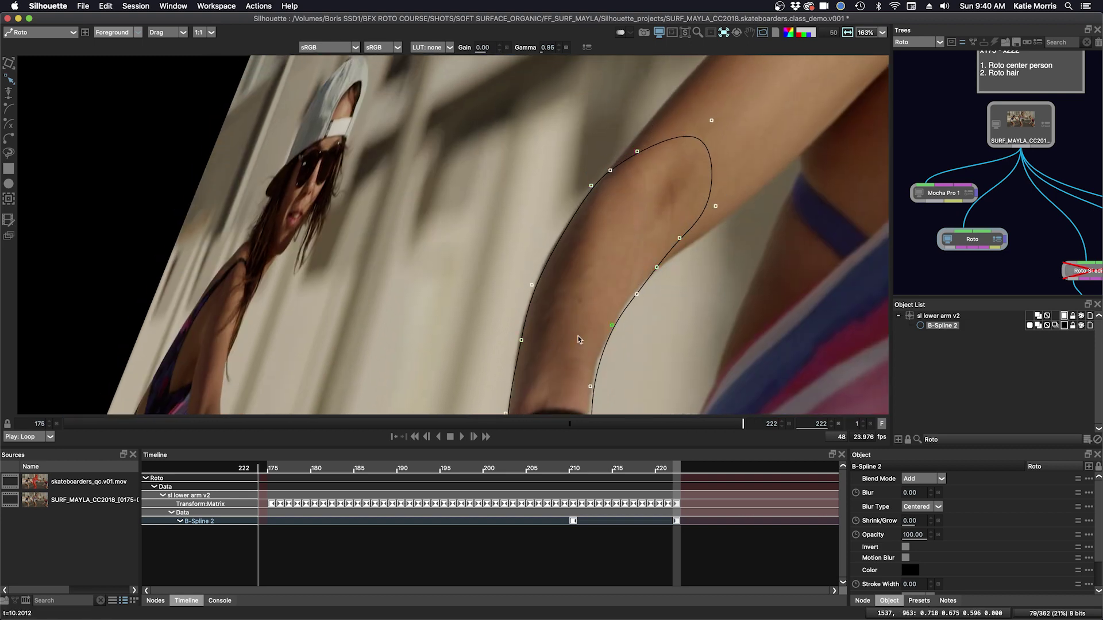
Step: Tighten B-Spline 2's inner edge from the elbow down to the bracelets at frame 222
{"action": "left_click_drag", "start_coordinate": [631, 336], "coordinate": [631, 269]}
{"action": "key", "text": "shift+z"}
{"action": "key", "text": "ctrl+Right"}
{"action": "key", "text": "ctrl+Left"}
{"action": "key", "text": "ctrl+Right"}
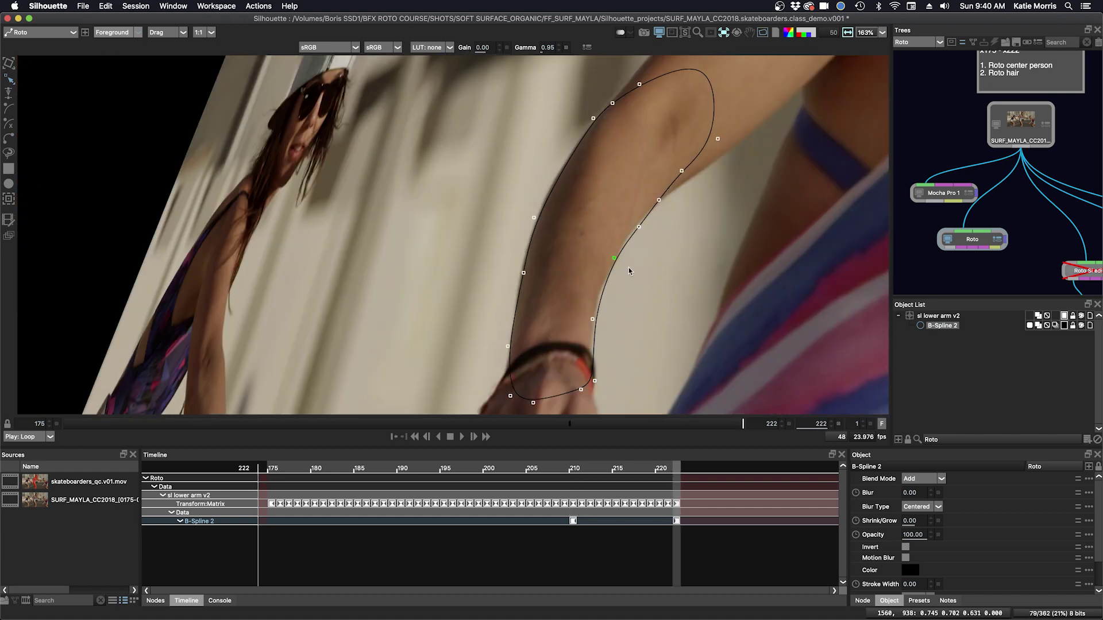
{"action": "key", "text": "ctrl+Left"}
{"action": "key", "text": "ctrl+Right"}
{"action": "left_click_drag", "start_coordinate": [638, 227], "coordinate": [632, 228]}
{"action": "left_click_drag", "start_coordinate": [681, 170], "coordinate": [691, 176]}
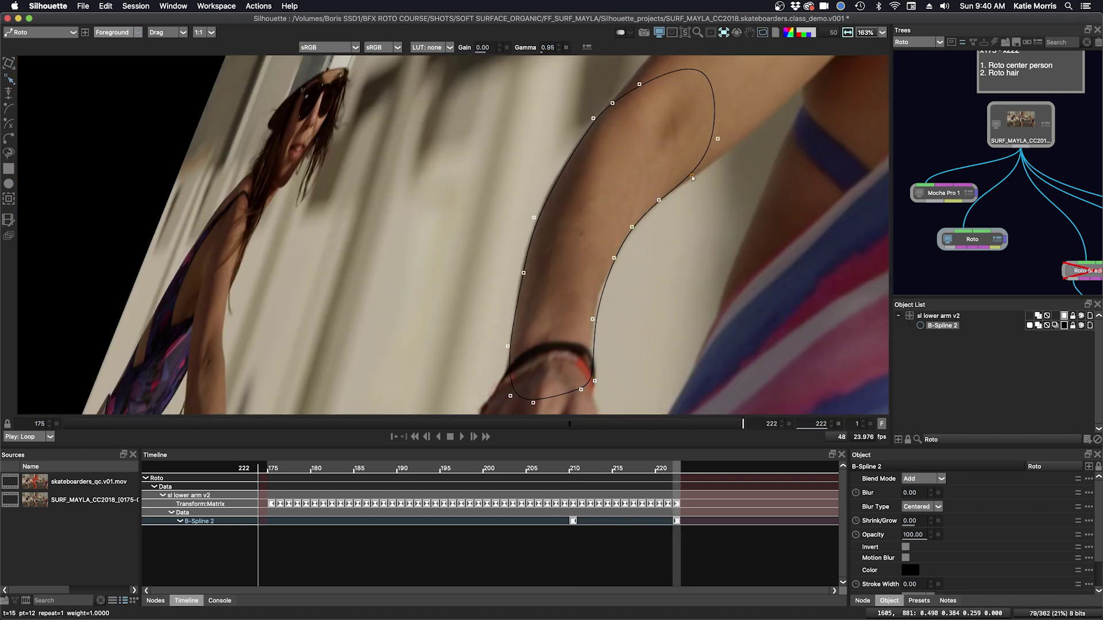
{"action": "left_click_drag", "start_coordinate": [592, 319], "coordinate": [589, 319]}
{"action": "left_click_drag", "start_coordinate": [595, 381], "coordinate": [591, 381]}
{"action": "left_click_drag", "start_coordinate": [581, 390], "coordinate": [580, 392]}
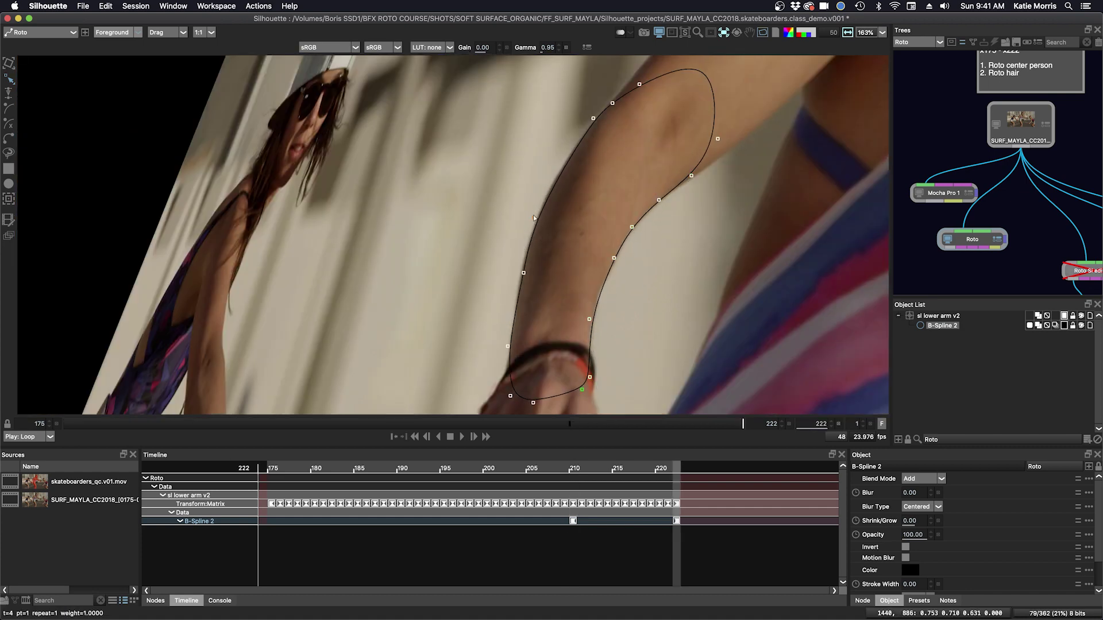
Step: Fit B-Spline 2's outer and inner forearm edges to the arm at frame 216
{"action": "left_click_drag", "start_coordinate": [676, 468], "coordinate": [626, 478]}
{"action": "left_click_drag", "start_coordinate": [494, 261], "coordinate": [559, 362]}
{"action": "key", "text": "Right"}
{"action": "key", "text": "Right"}
{"action": "key", "text": "Right"}
{"action": "left_click_drag", "start_coordinate": [654, 199], "coordinate": [652, 197]}
{"action": "left_click_drag", "start_coordinate": [615, 259], "coordinate": [620, 255]}
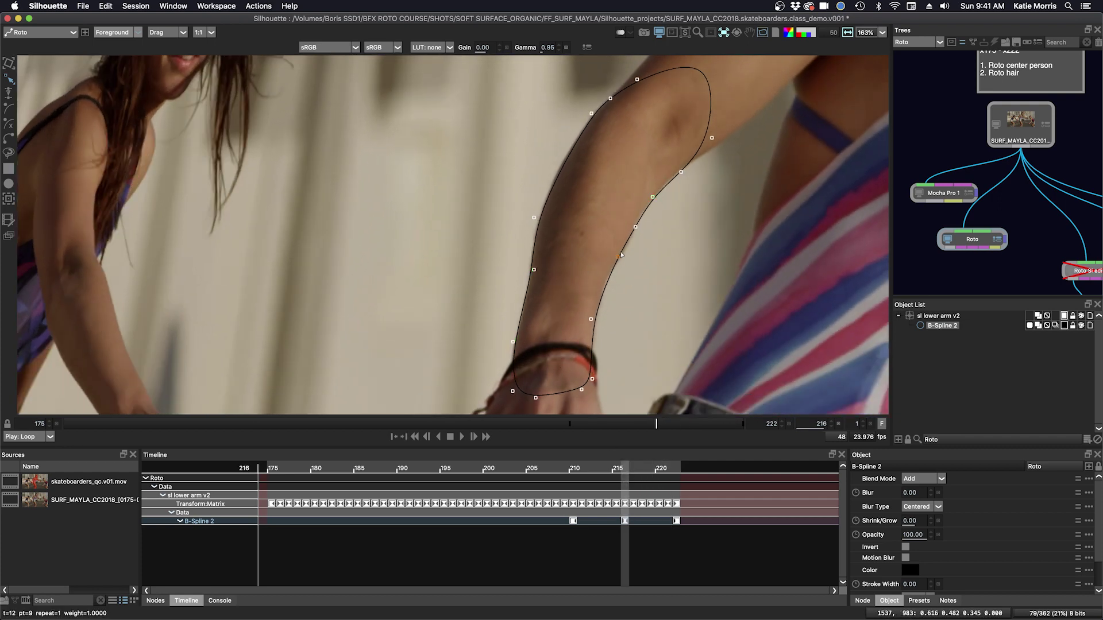
{"action": "left_click", "coordinate": [592, 319]}
Step: Rotate the whole B-Spline 2 around the wrist at frame 175 to line it up with the forearm
{"action": "left_click", "coordinate": [593, 470]}
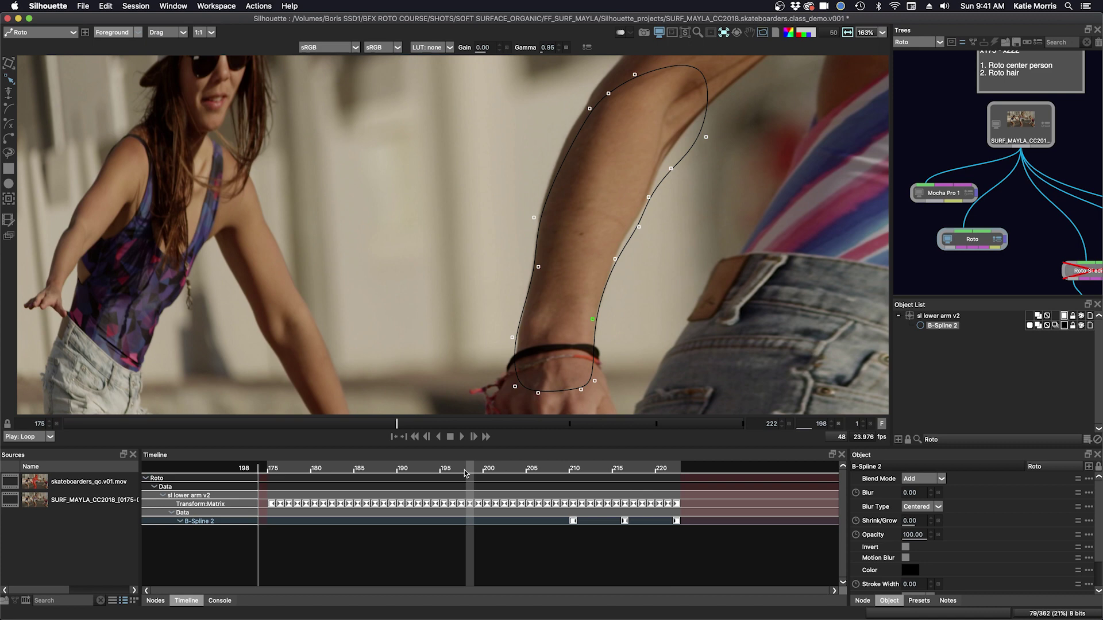
{"action": "left_click_drag", "start_coordinate": [466, 473], "coordinate": [272, 473]}
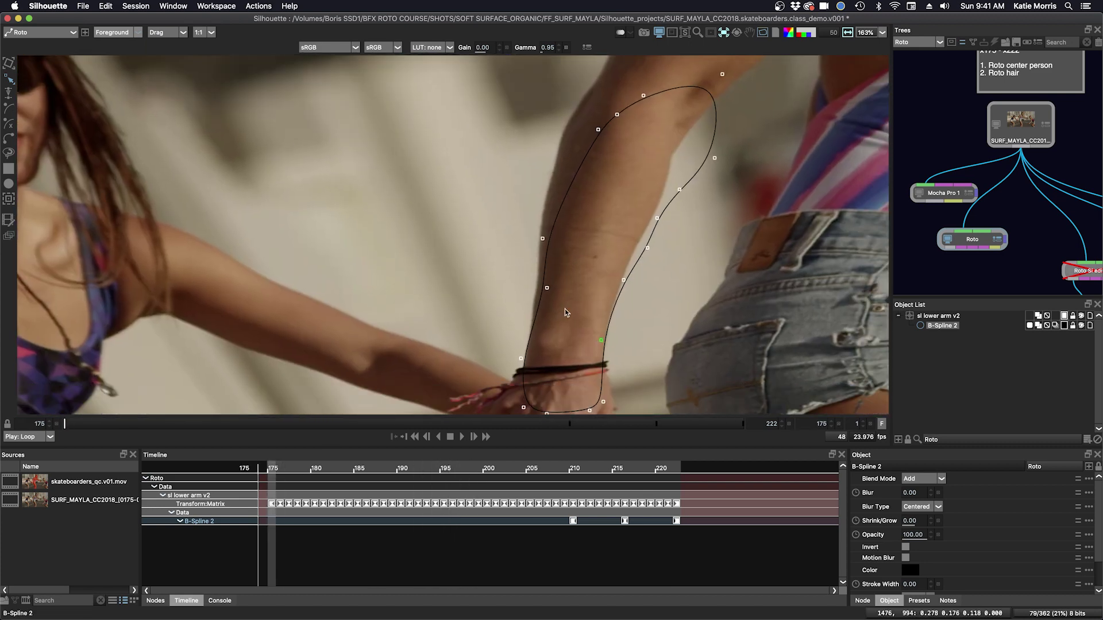
{"action": "mouse_move", "coordinate": [564, 308]}
{"action": "left_mouse_down"}
{"action": "mouse_move", "coordinate": [577, 289]}
{"action": "mouse_move", "coordinate": [570, 302]}
{"action": "left_mouse_up"}
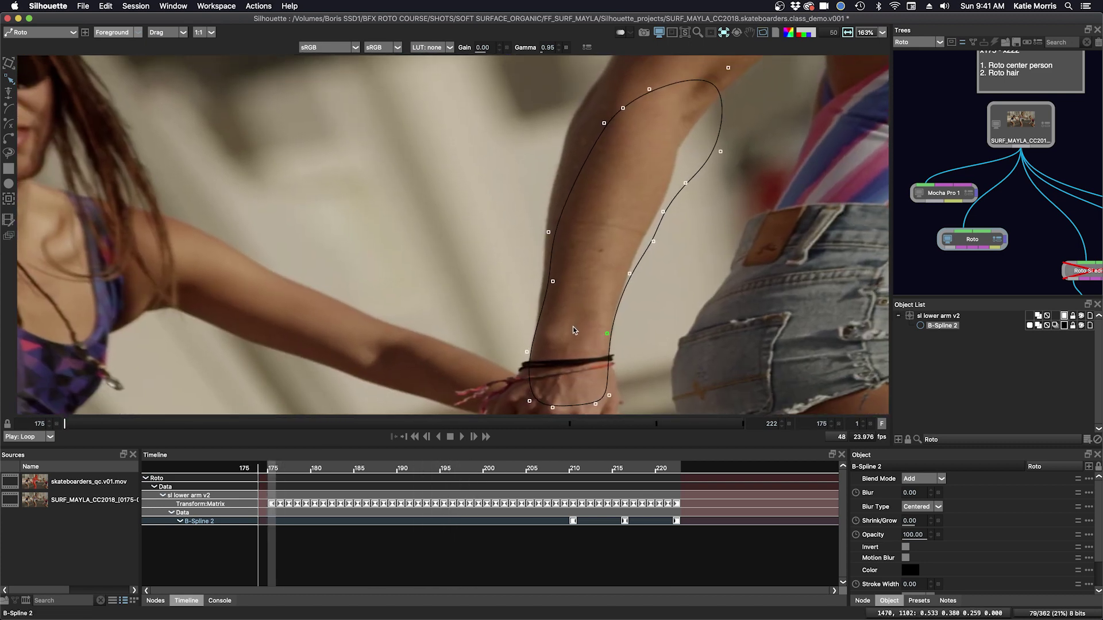
{"action": "left_click", "coordinate": [573, 326]}
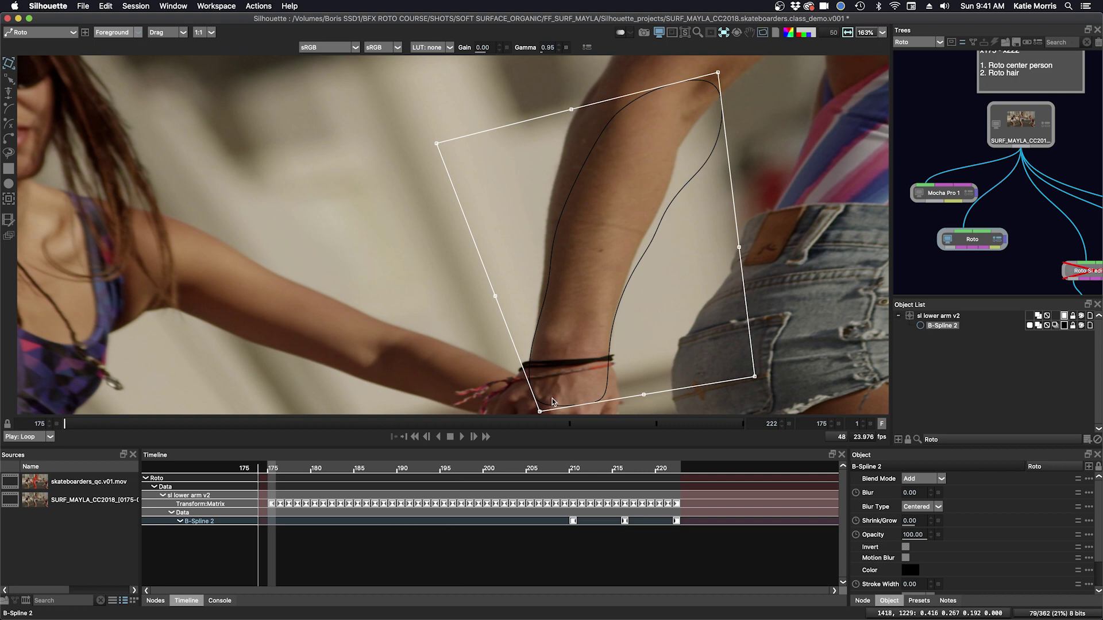
{"action": "mouse_move", "coordinate": [616, 108]}
{"action": "left_mouse_down"}
{"action": "mouse_move", "coordinate": [603, 86]}
{"action": "mouse_move", "coordinate": [613, 98]}
{"action": "left_mouse_up"}
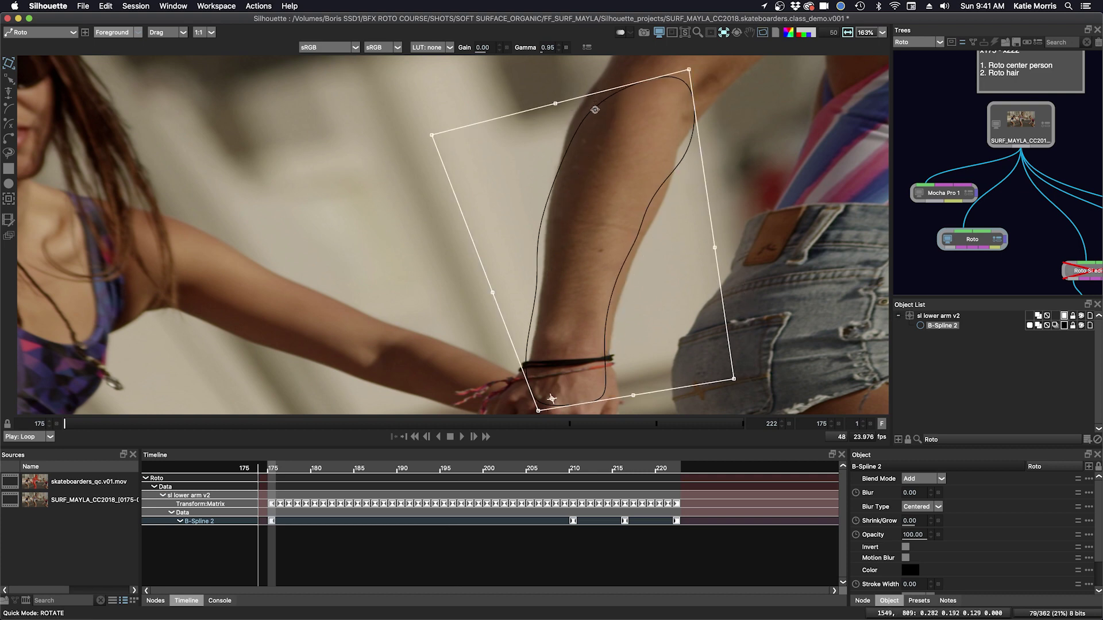
{"action": "key", "text": "r"}
Step: Fit B-Spline 2's individual points to the outer forearm, inner edge and elbow at frame 175
{"action": "left_click_drag", "start_coordinate": [566, 132], "coordinate": [589, 103]}
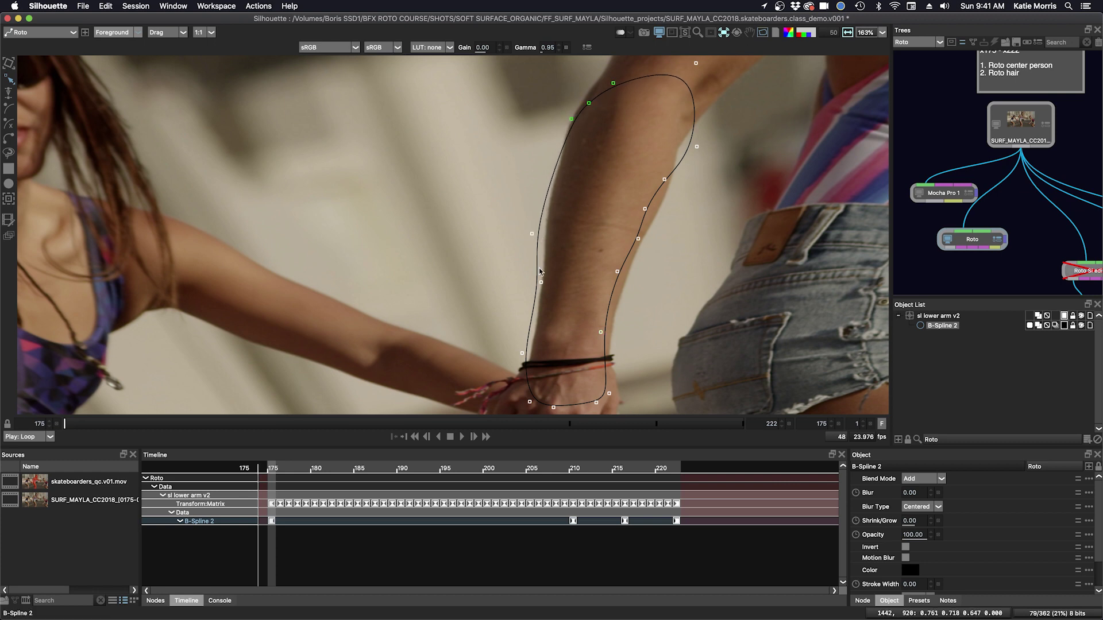
{"action": "left_click_drag", "start_coordinate": [518, 226], "coordinate": [567, 306]}
{"action": "left_click_drag", "start_coordinate": [541, 282], "coordinate": [548, 277]}
{"action": "left_click_drag", "start_coordinate": [528, 351], "coordinate": [526, 348]}
{"action": "left_click_drag", "start_coordinate": [669, 229], "coordinate": [608, 328]}
{"action": "left_click_drag", "start_coordinate": [645, 209], "coordinate": [658, 210]}
{"action": "left_click_drag", "start_coordinate": [665, 179], "coordinate": [679, 139]}
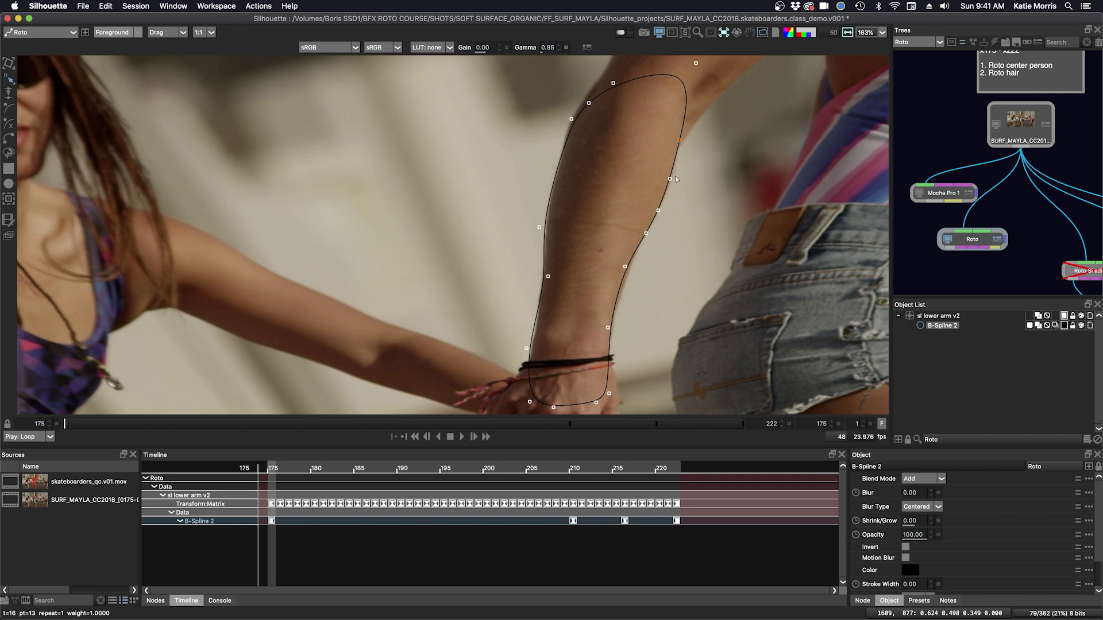
{"action": "left_click_drag", "start_coordinate": [589, 103], "coordinate": [592, 93]}
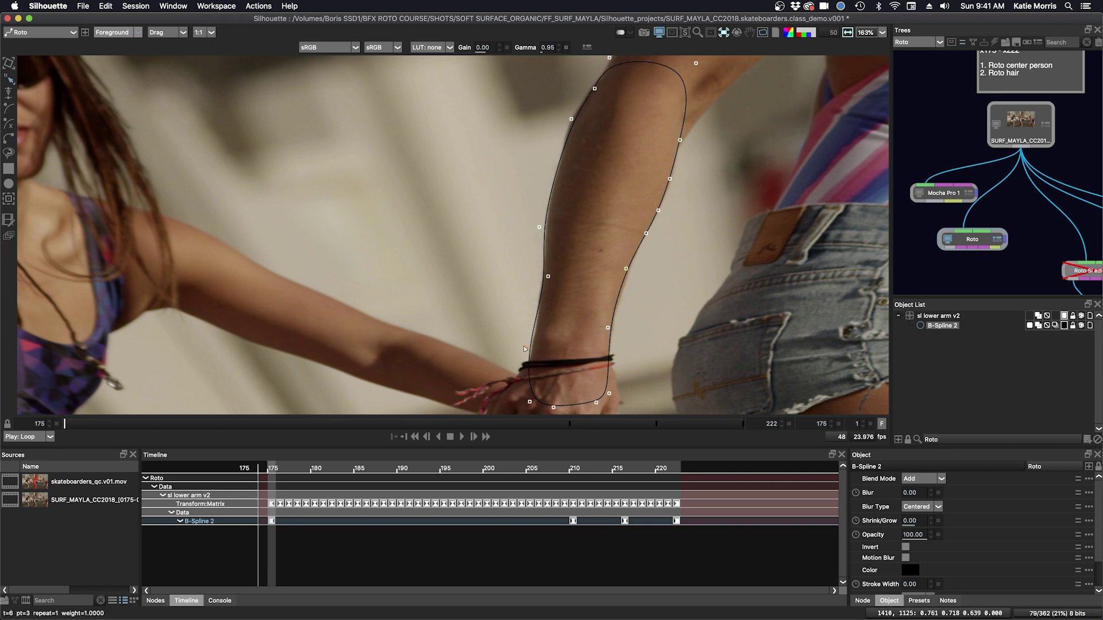
Step: Pull B-Spline 2's inner edge, outer forearm and wrist points in to the arm at frame 195
{"action": "left_click_drag", "start_coordinate": [298, 477], "coordinate": [444, 480]}
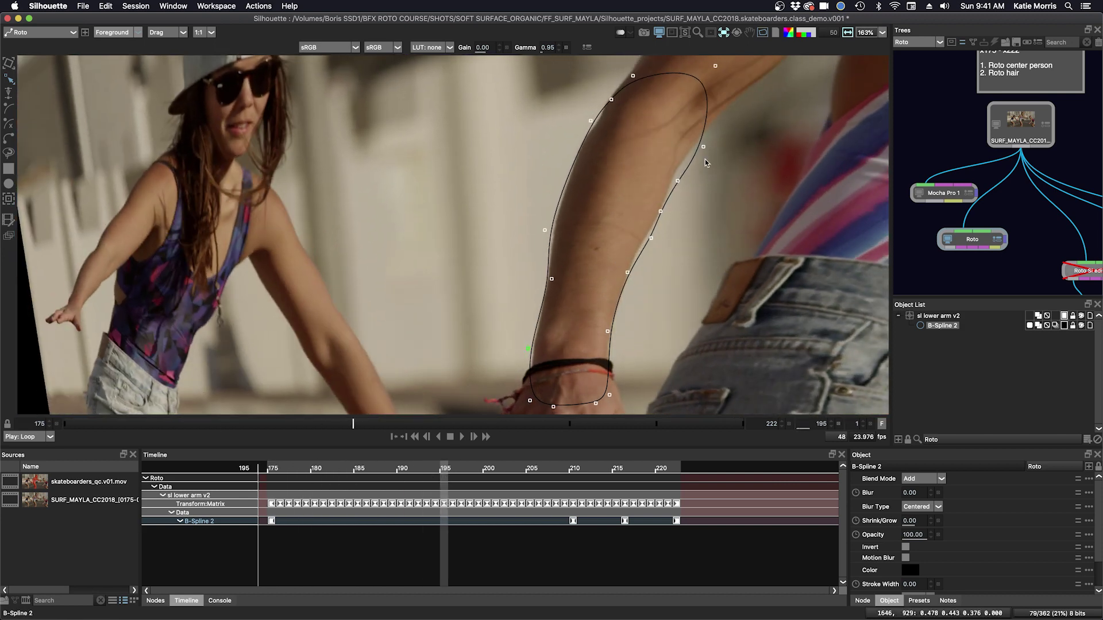
{"action": "left_click_drag", "start_coordinate": [678, 181], "coordinate": [673, 176]}
{"action": "left_click_drag", "start_coordinate": [544, 229], "coordinate": [550, 230]}
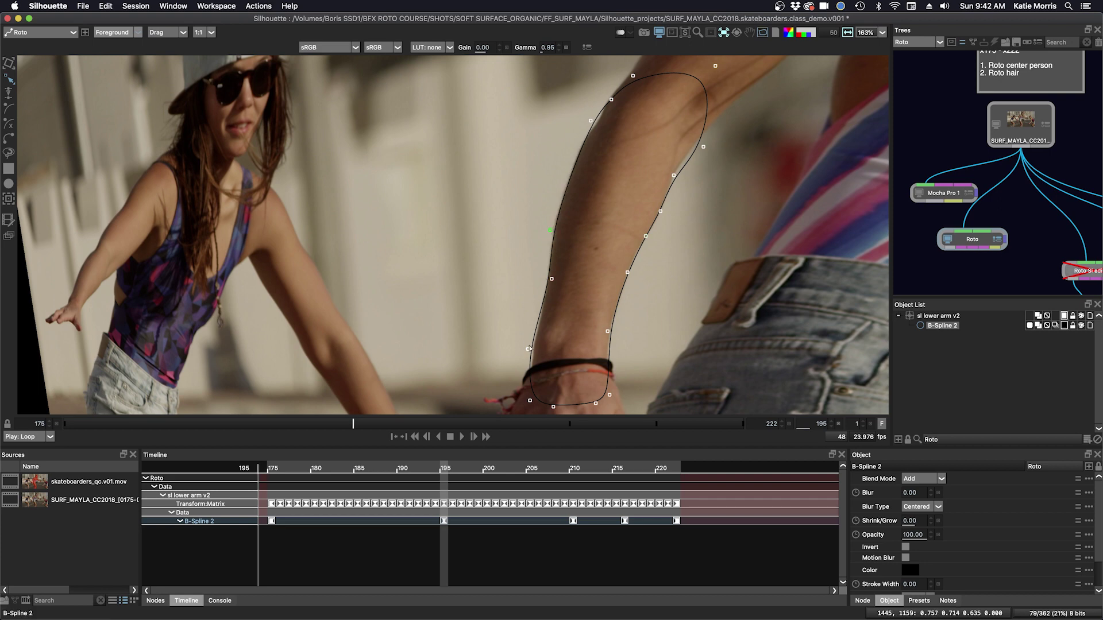
{"action": "left_click_drag", "start_coordinate": [527, 348], "coordinate": [532, 349]}
{"action": "left_click", "coordinate": [611, 100]}
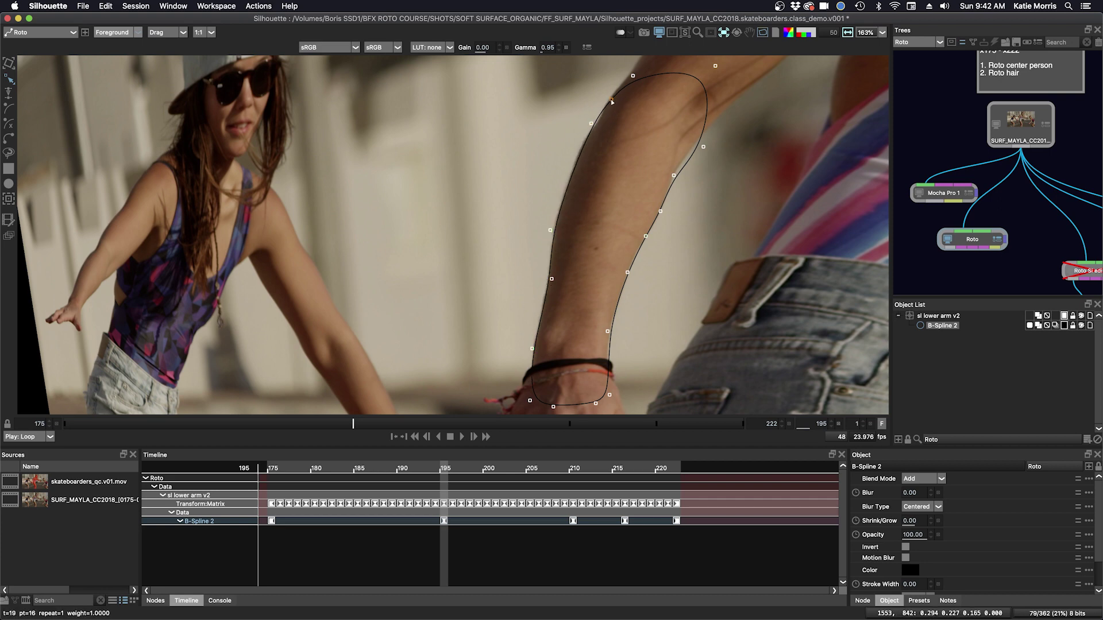
Step: Reposition B-Spline 2's points along the outer and inner sides of the elbow at frame 195
{"action": "key", "text": "shift+x"}
{"action": "key", "text": "shift+z"}
{"action": "key", "text": "shift+x"}
{"action": "key", "text": "shift+z"}
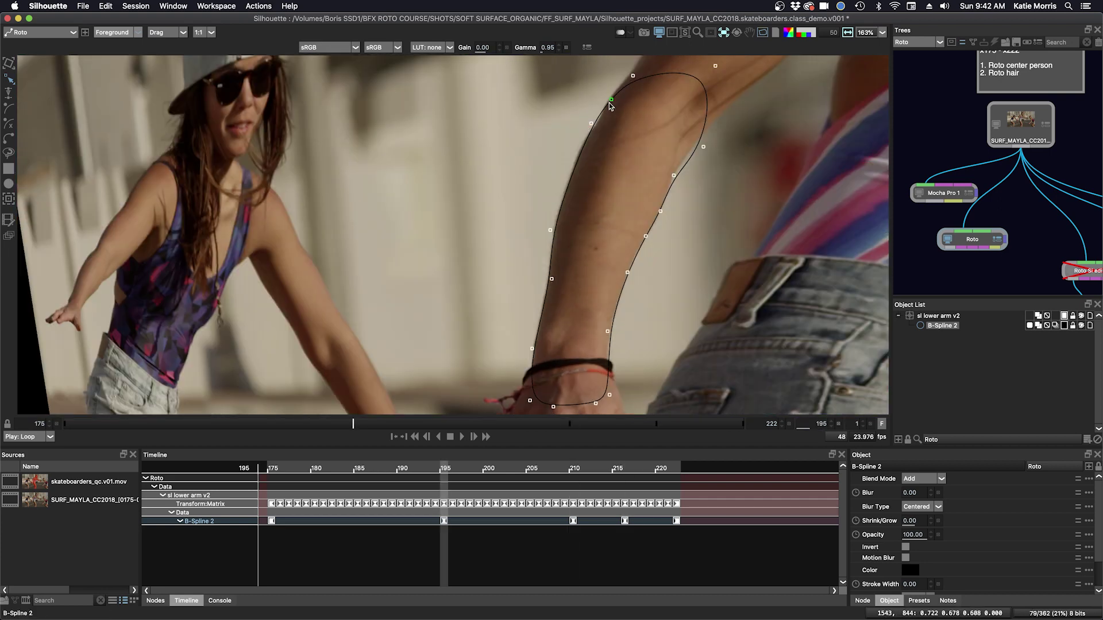
{"action": "left_click_drag", "start_coordinate": [591, 123], "coordinate": [589, 133]}
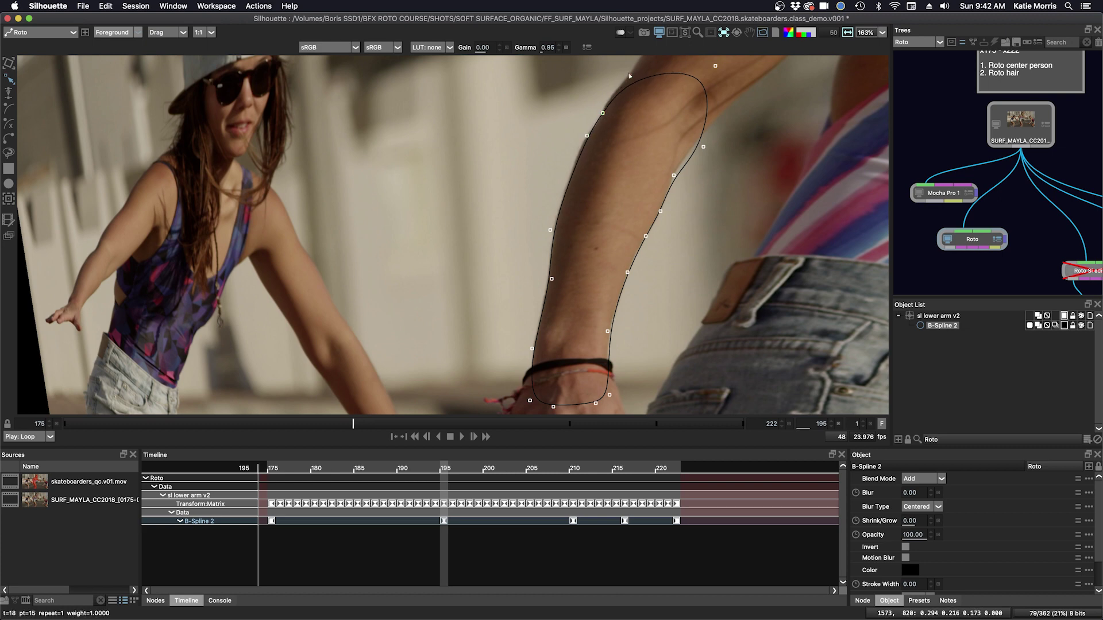
{"action": "left_click", "coordinate": [602, 119], "text": "alt"}
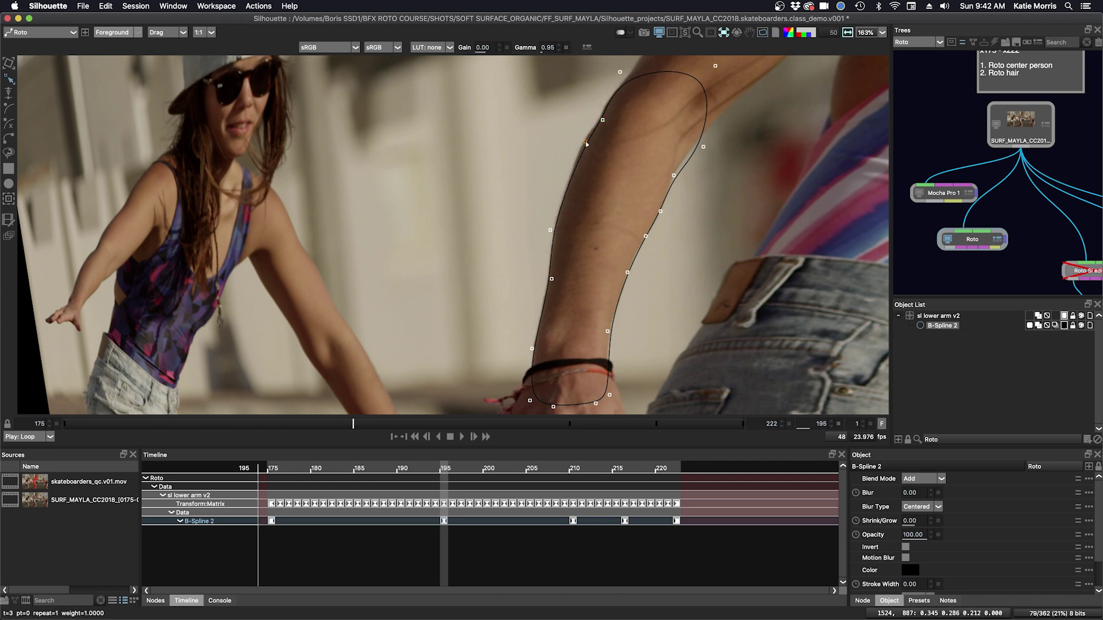
{"action": "left_click", "coordinate": [672, 170], "text": "ctrl"}
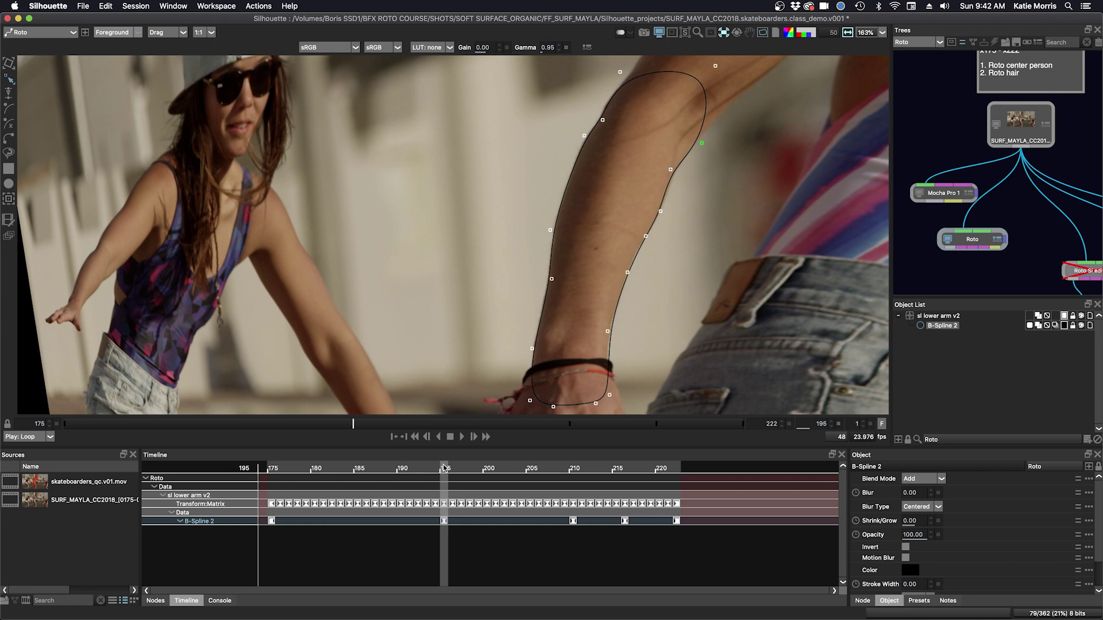
Step: Refine B-Spline 2's outer elbow curve at frame 185 and its inner elbow edge at frame 193
{"action": "left_click_drag", "start_coordinate": [443, 468], "coordinate": [357, 468]}
{"action": "left_click_drag", "start_coordinate": [592, 117], "coordinate": [605, 101]}
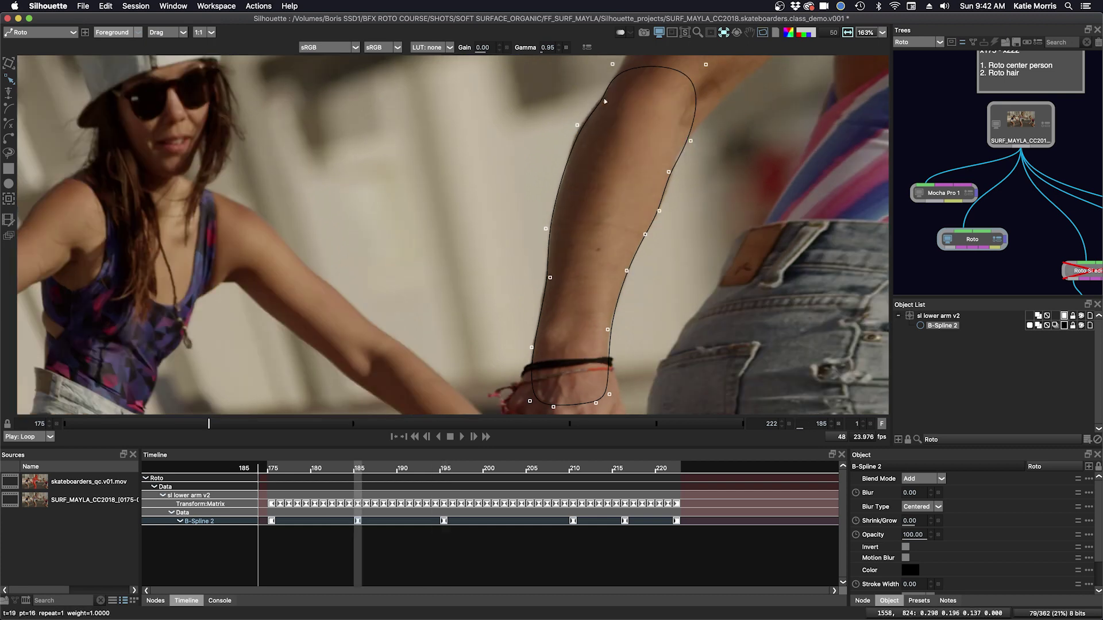
{"action": "key", "text": "x"}
{"action": "key", "text": "x"}
{"action": "key", "text": "x"}
{"action": "key", "text": "x"}
{"action": "key", "text": "x"}
{"action": "key", "text": "x"}
{"action": "key", "text": "x"}
{"action": "key", "text": "x"}
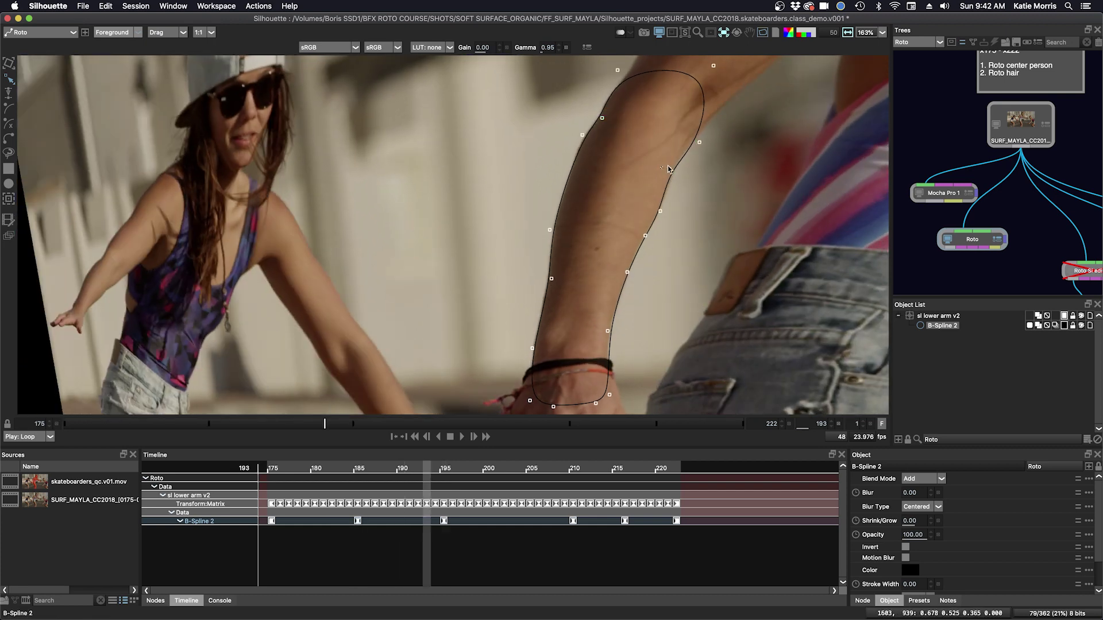
{"action": "left_click_drag", "start_coordinate": [668, 169], "coordinate": [673, 172]}
Step: Fine-tune B-Spline 2's outer edge below the elbow and along the forearm at frame 175
{"action": "left_click_drag", "start_coordinate": [427, 468], "coordinate": [180, 472]}
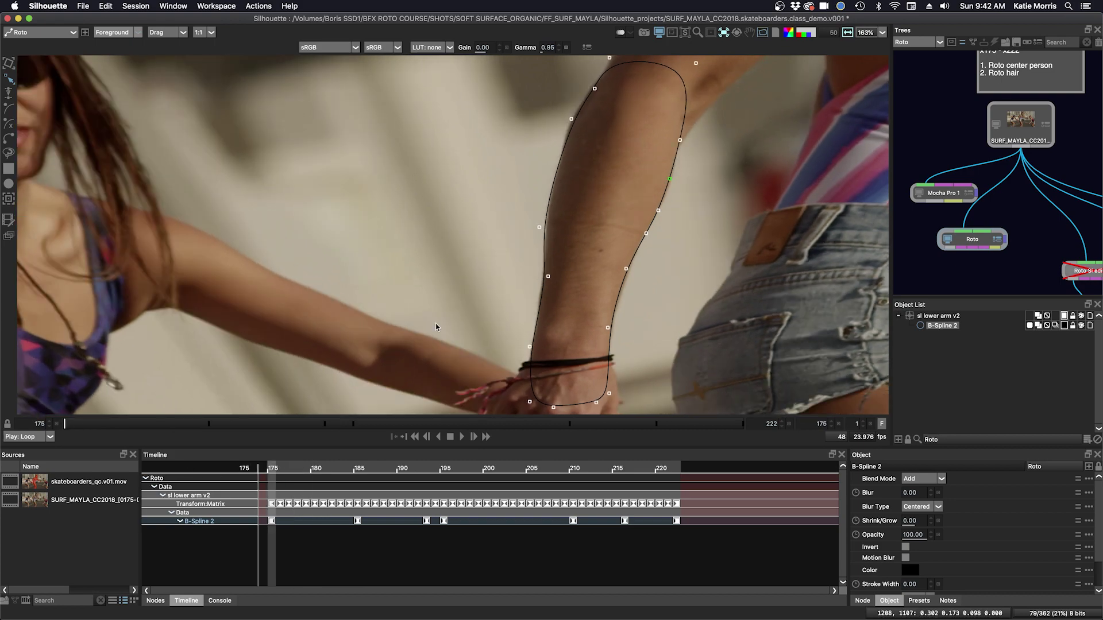
{"action": "left_click_drag", "start_coordinate": [566, 240], "coordinate": [566, 241]}
{"action": "key", "text": "Right"}
{"action": "key", "text": "Right"}
{"action": "left_click_drag", "start_coordinate": [572, 119], "coordinate": [570, 115]}
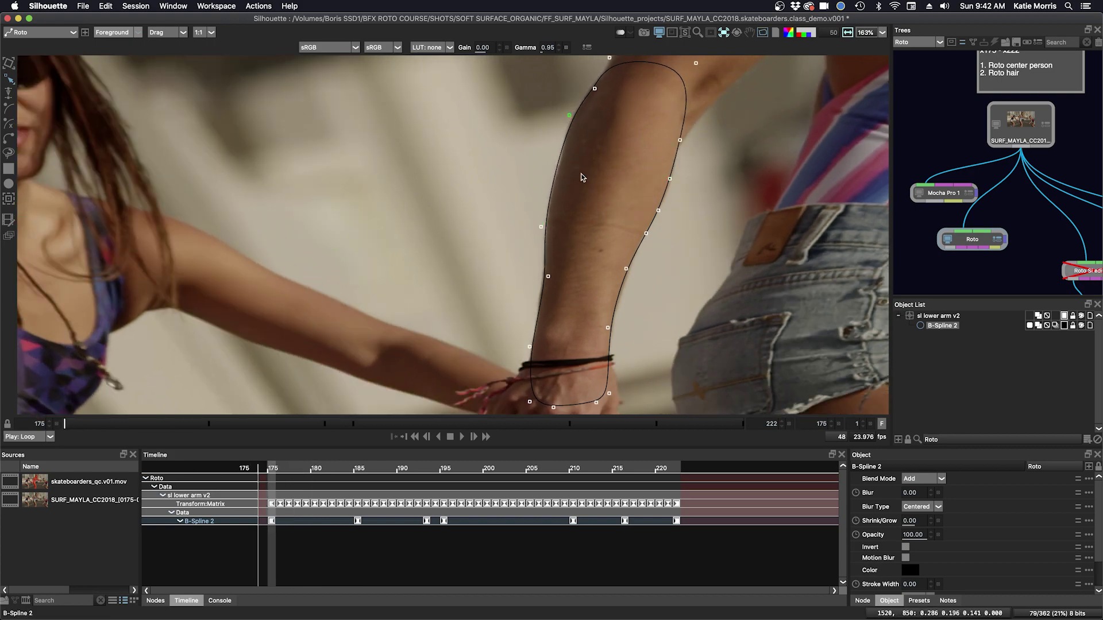
{"action": "left_click_drag", "start_coordinate": [541, 228], "coordinate": [544, 229]}
Step: Adjust B-Spline 2's inner elbow points and upper elbow point at frame 202, and check the fit back to frame 189
{"action": "left_click_drag", "start_coordinate": [272, 471], "coordinate": [504, 473]}
{"action": "left_click_drag", "start_coordinate": [737, 127], "coordinate": [651, 242]}
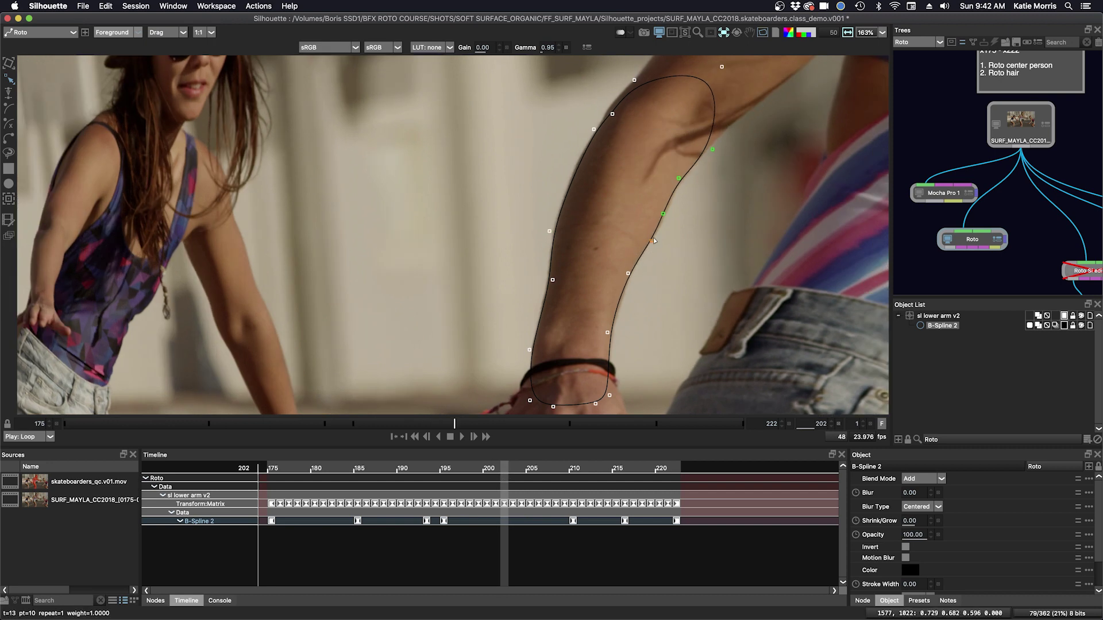
{"action": "left_click_drag", "start_coordinate": [633, 80], "coordinate": [635, 82]}
{"action": "left_click_drag", "start_coordinate": [564, 473], "coordinate": [394, 483]}
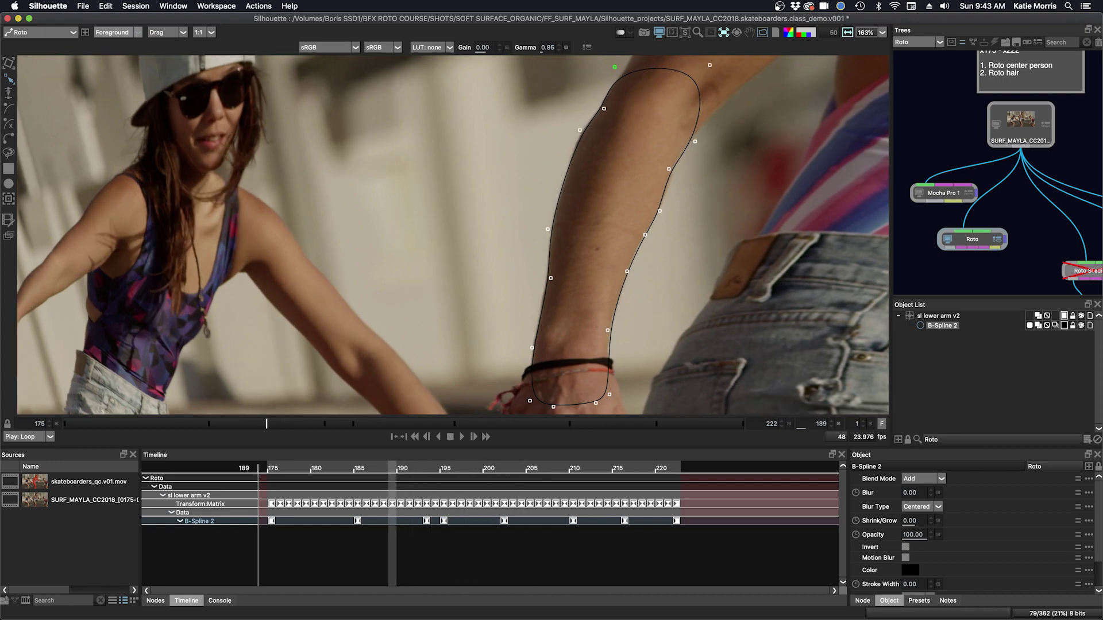